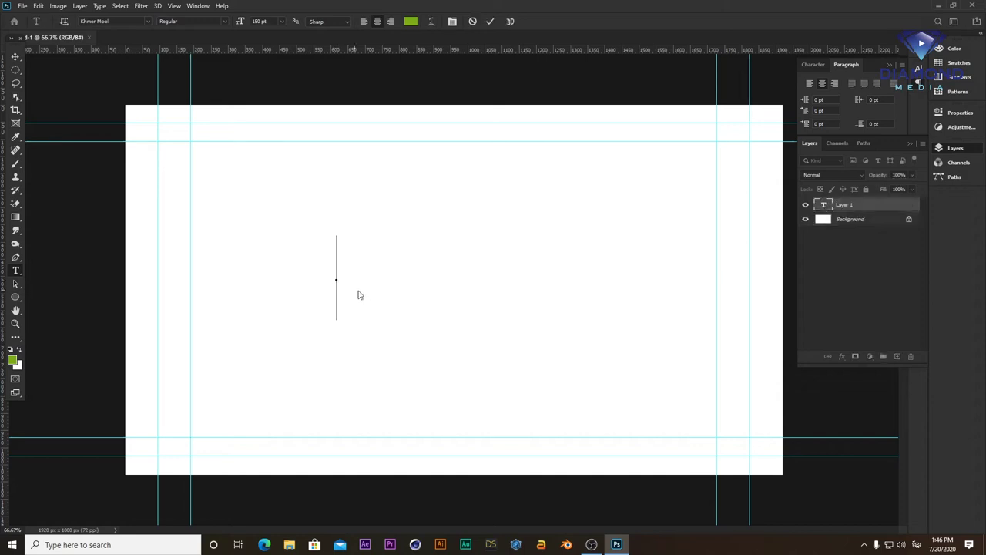
Step: Type the green Khmer line ឲ្តទះរាជាកម្ព on the canvas in Khmer Mool at 150 pt
type("ឲ្តទះ")
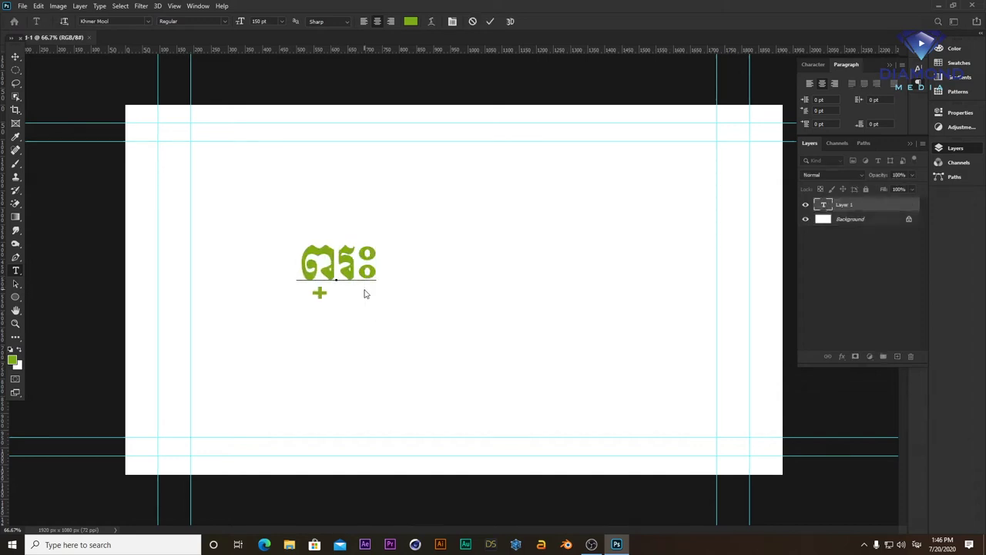
type("រាជា")
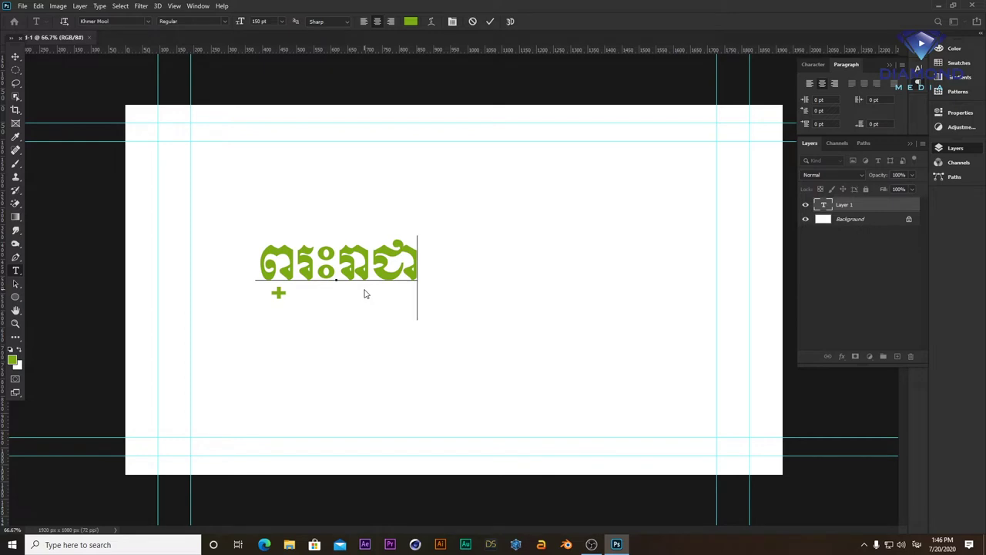
type("កម្ព")
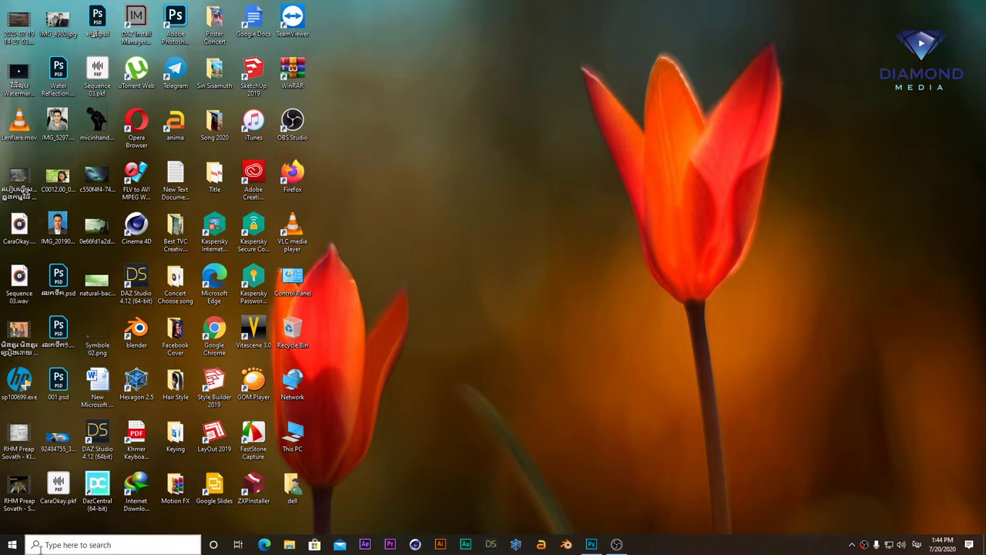
Step: Launch Photoshop from the Start menu and create a new blank 1920×1080 document, Untitled-1
left_click(12, 543)
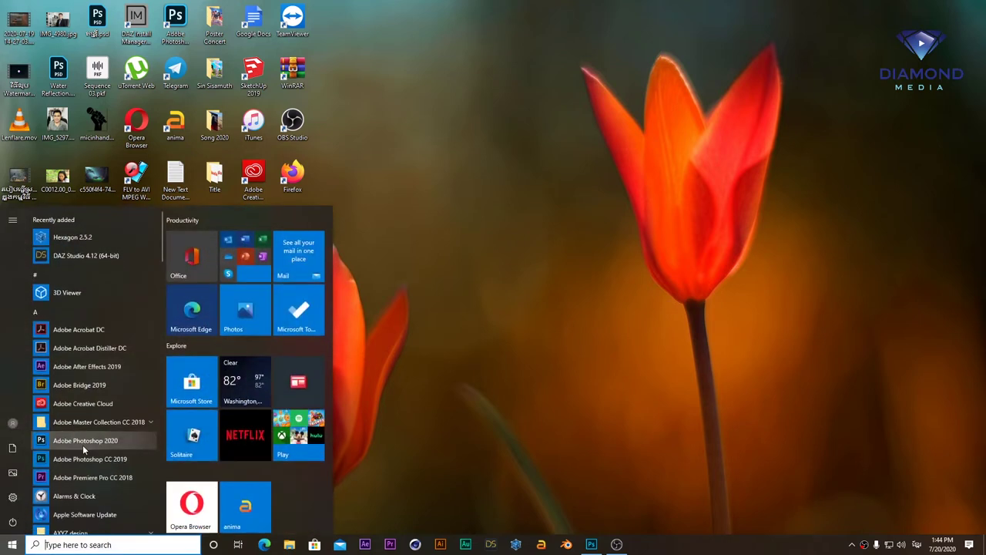
left_click(104, 459)
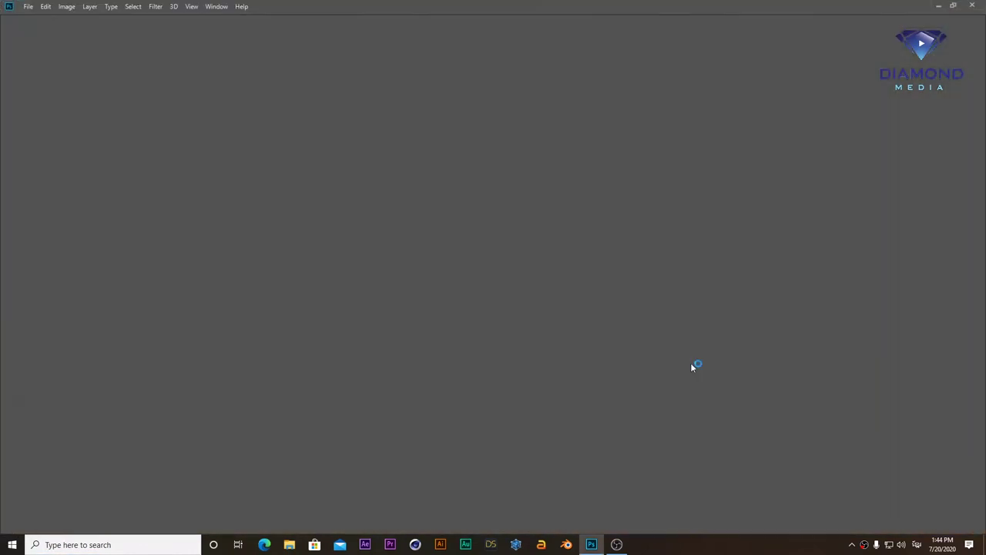
left_click(28, 6)
left_click(35, 15)
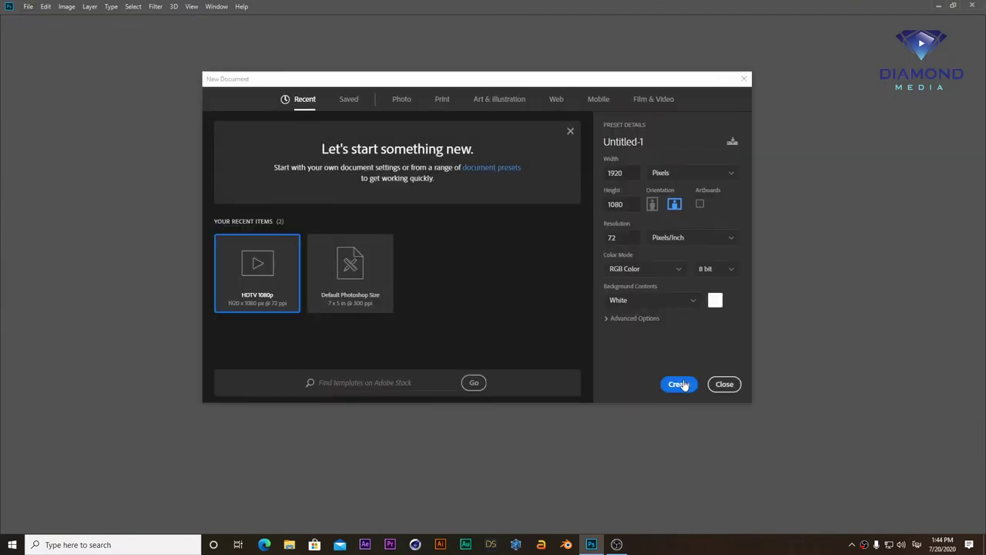
left_click(681, 384)
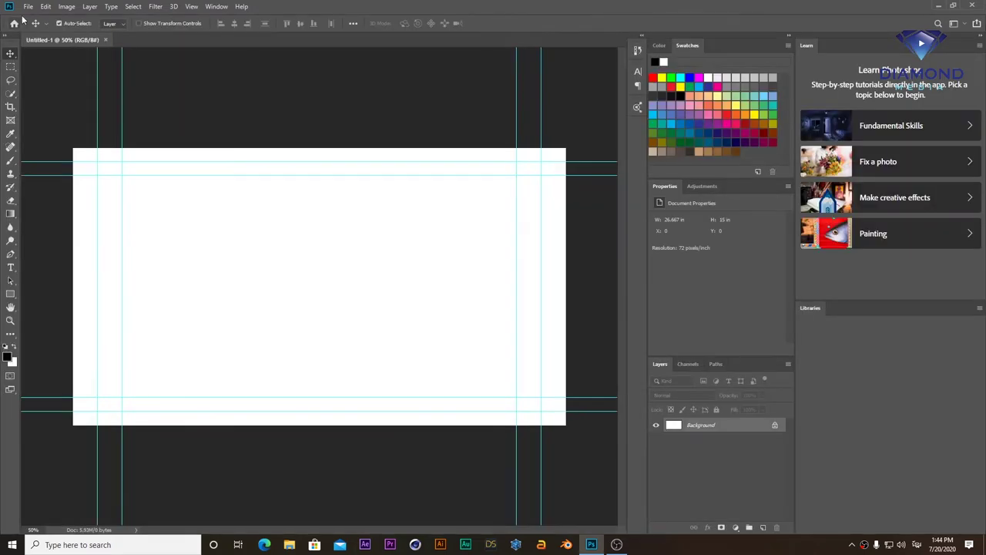
left_click(46, 6)
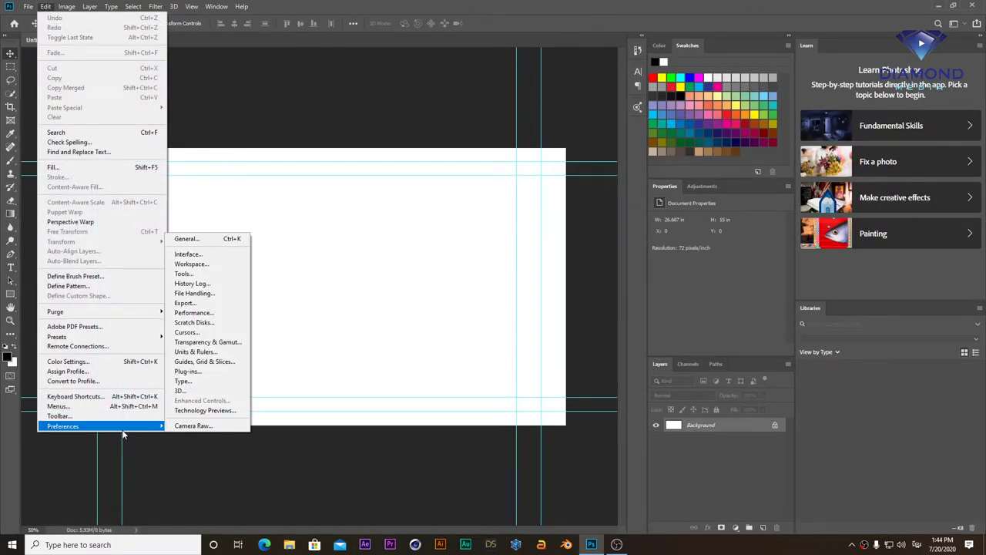
left_click(191, 384)
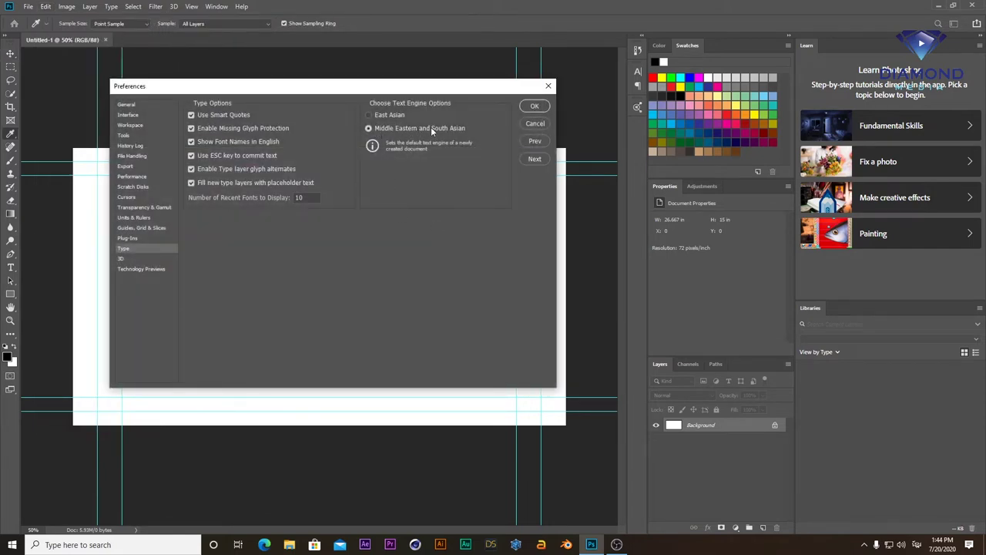
left_click(538, 125)
left_click(535, 107)
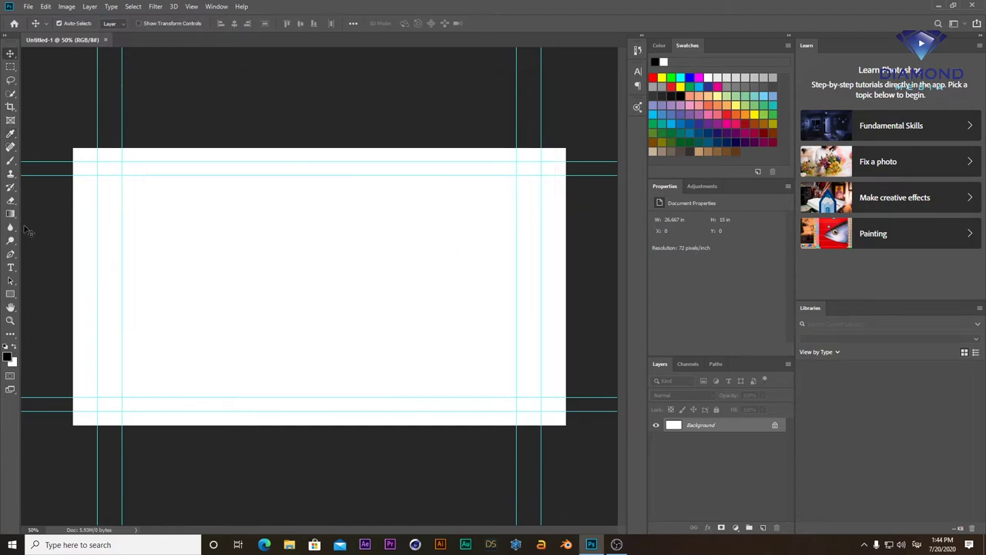
left_click(10, 268)
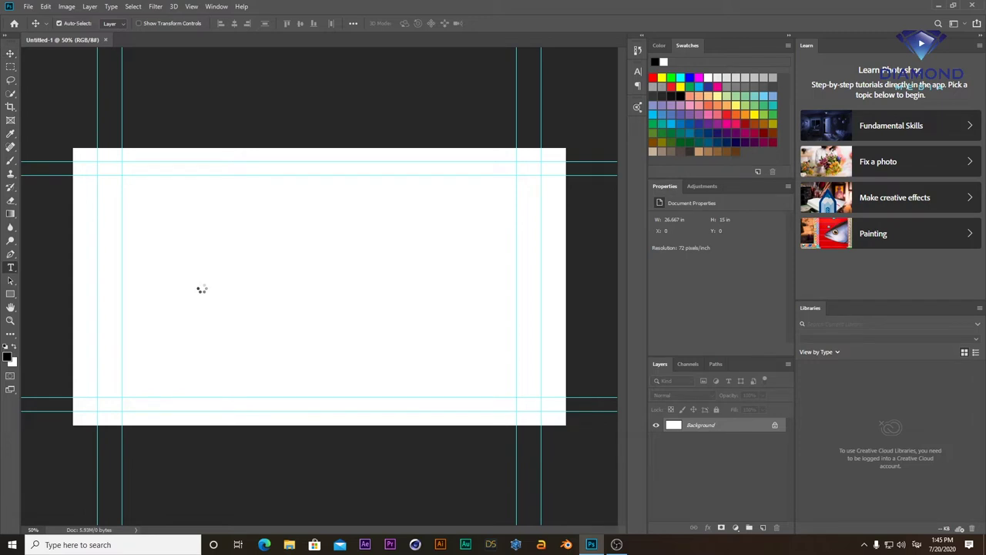
Step: Start a text layer on the canvas and switch the keyboard input language to Khmer
left_click(201, 289)
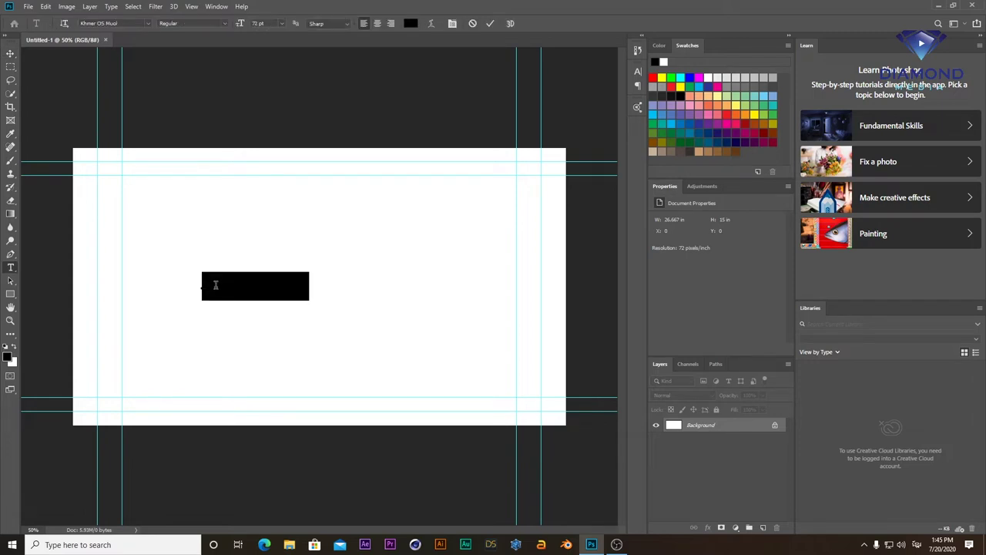
left_click(283, 24)
left_click(271, 154)
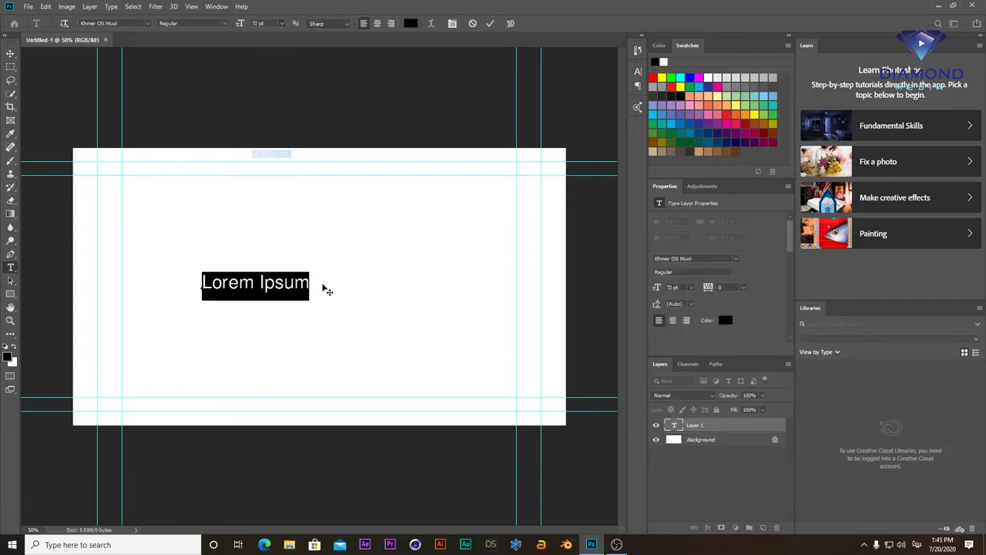
left_click(914, 543)
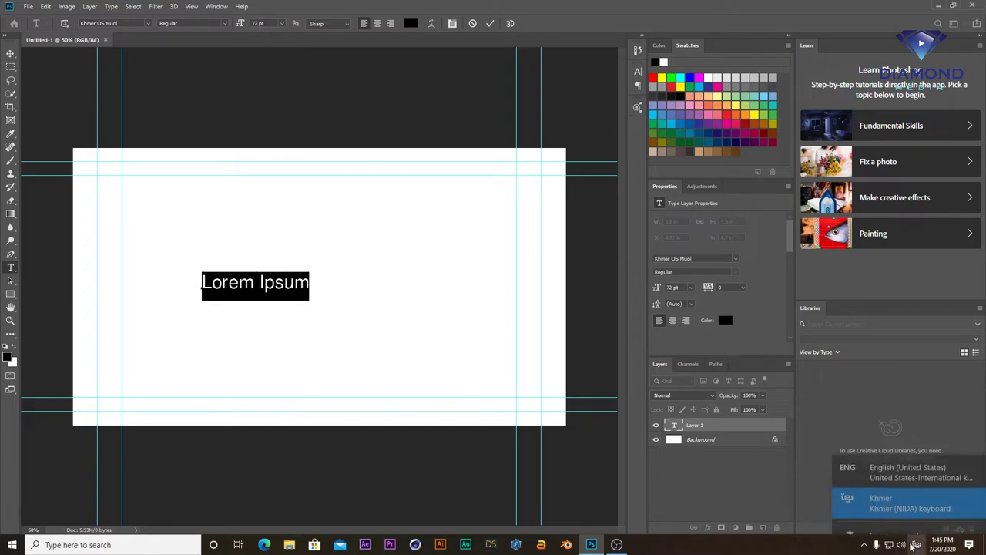
left_click(894, 496)
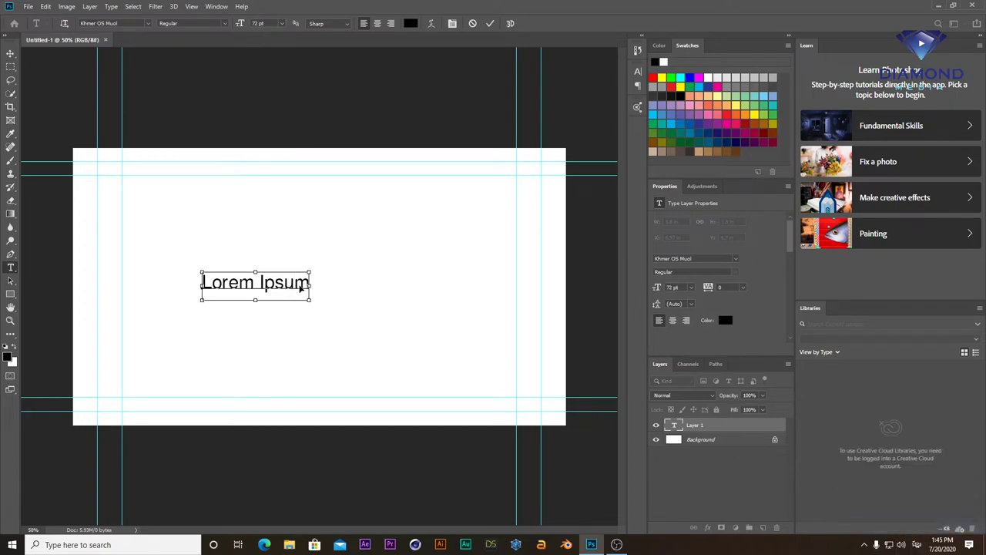
Step: Type the black Khmer words ព្រះរាជាណាចក្រកម្ពុជា, correcting two mistyped characters
type("ព្រះរាជាណា")
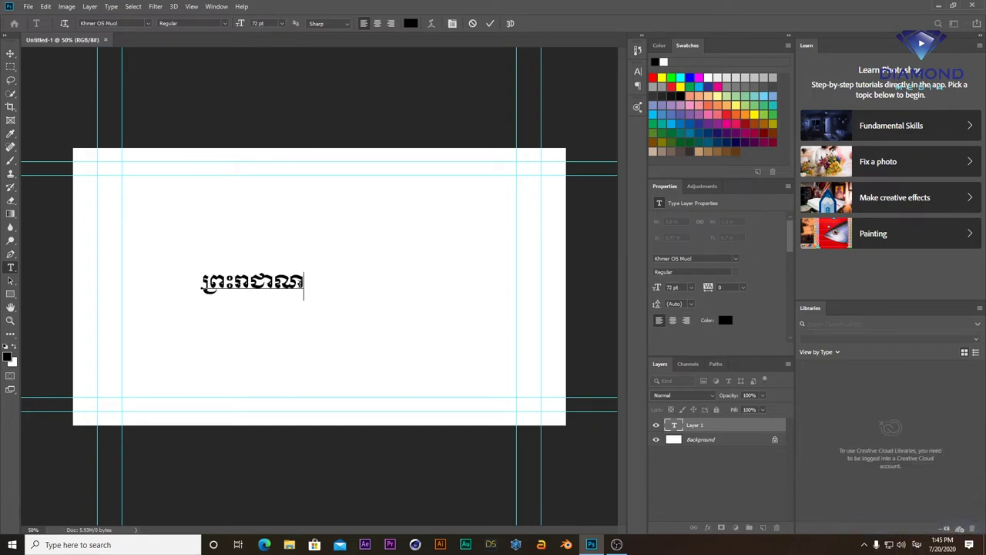
type("ចក្រម")
key("BackSpace")
type("កម")
key("BackSpace")
type("ម្ពុជា")
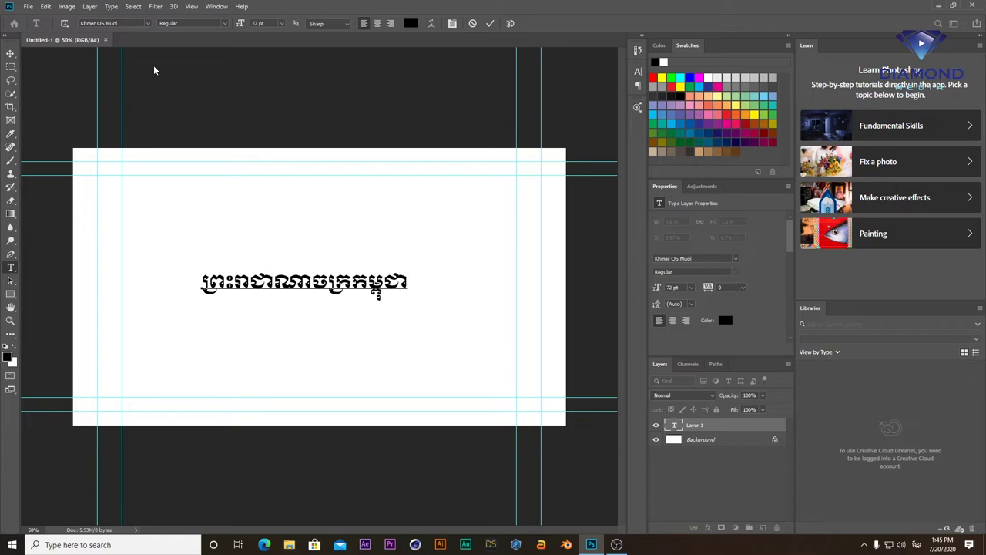
Step: Quit Photoshop to return to the Windows desktop
left_click(45, 6)
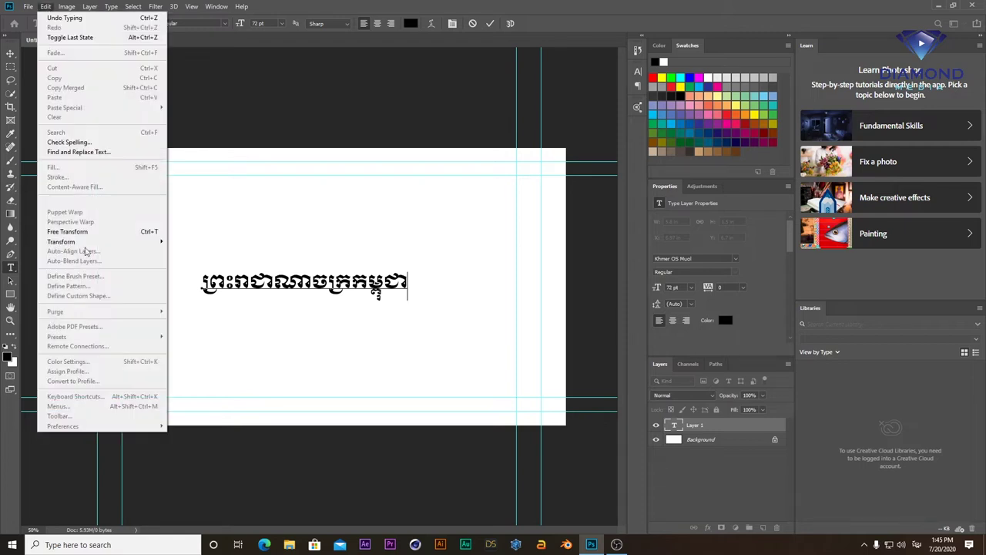
left_click(556, 37)
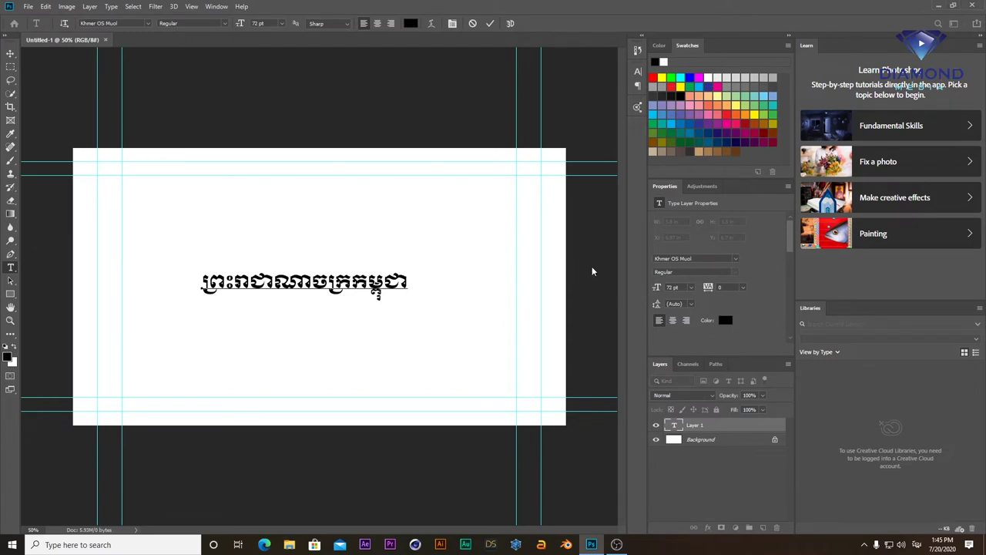
key("super+d")
left_click(12, 544)
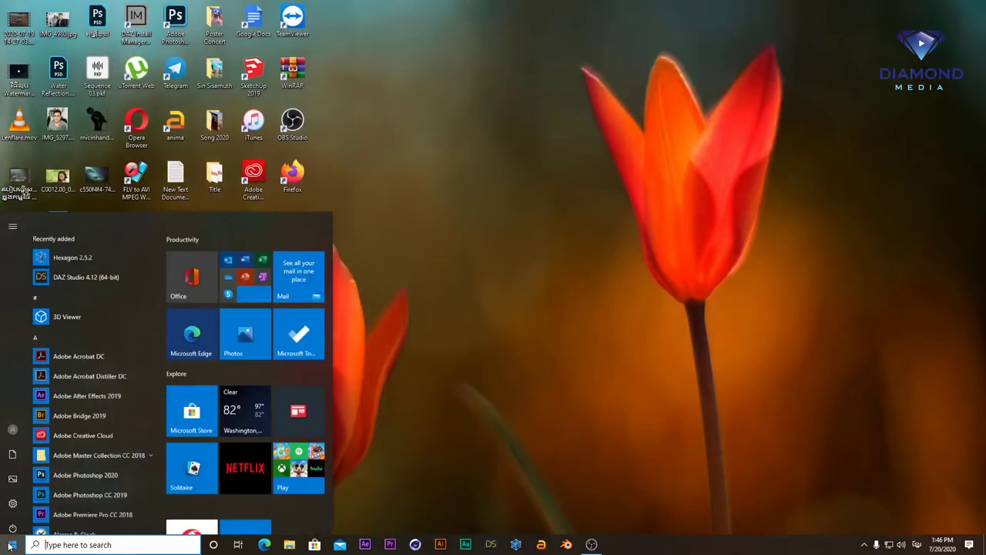
Step: Launch Photoshop 2020 and create a new blank 1920×1080 px document
left_click(87, 440)
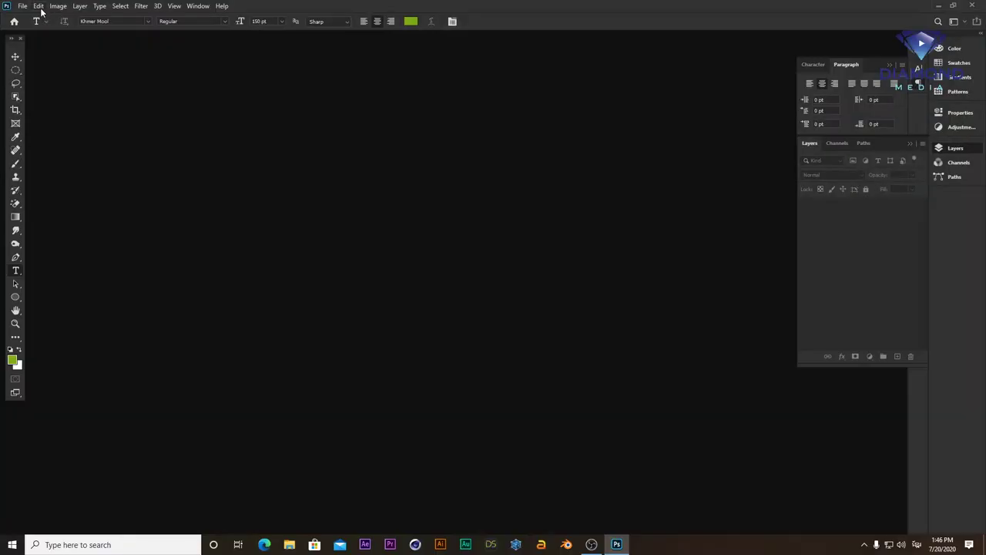
left_click(38, 6)
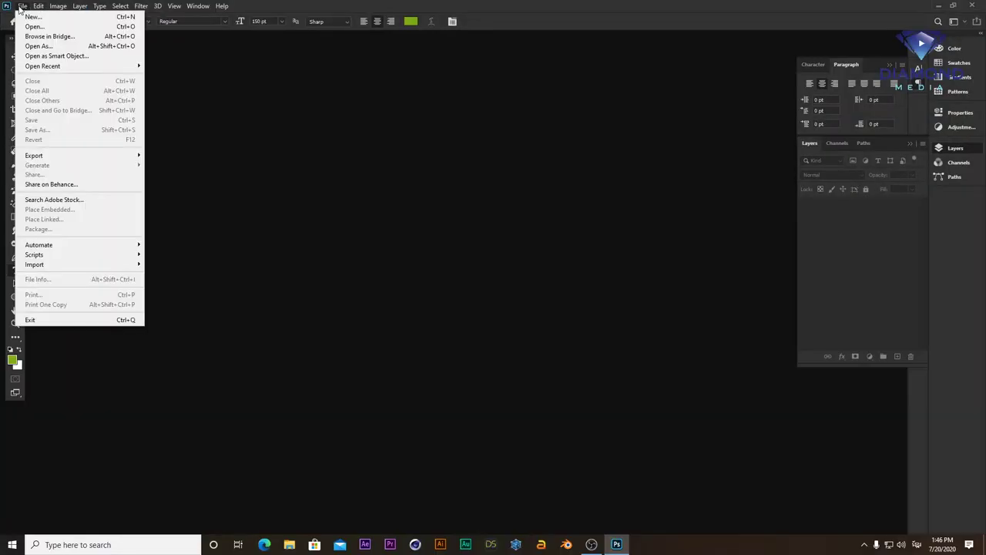
left_click(33, 17)
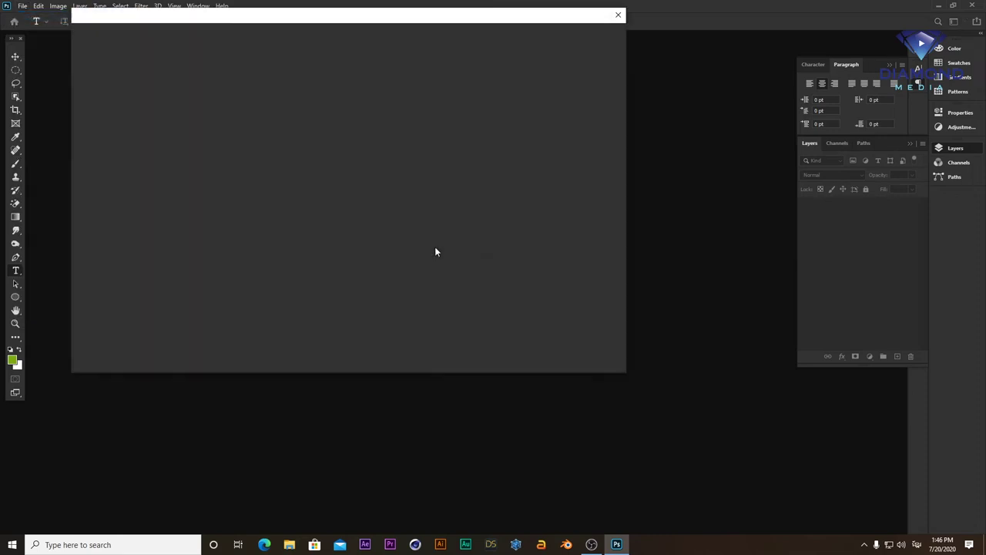
left_click(543, 356)
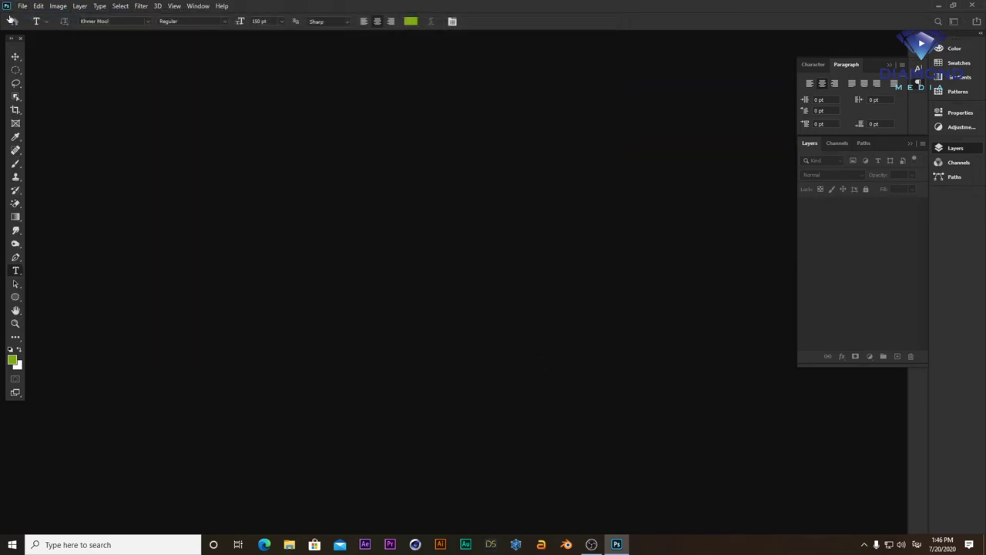
left_click(39, 7)
mouse_move(57, 425)
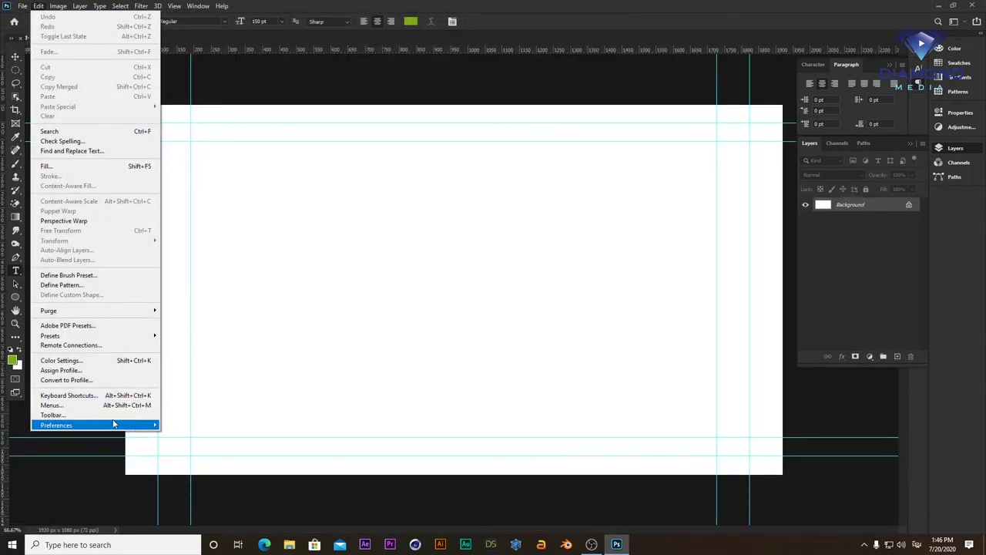
Step: Review the Type preferences, showing Latin and East Asian Layout as text engine, and confirm
left_click(177, 380)
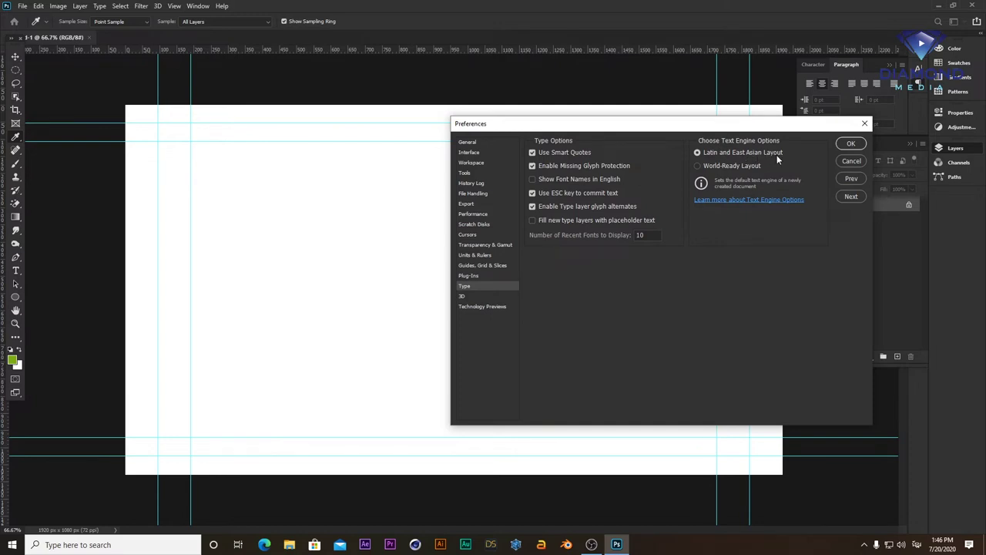
left_click(850, 143)
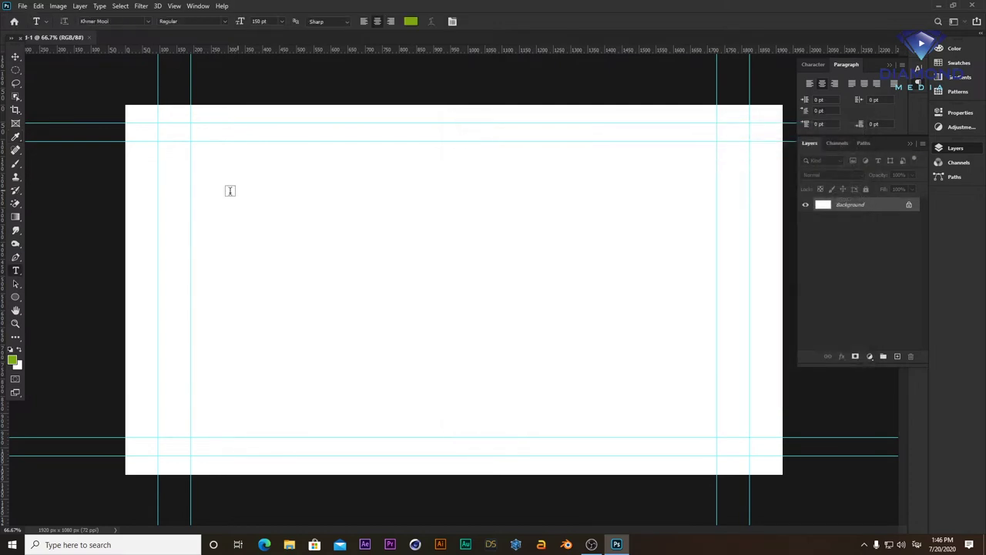
Step: Type and commit the green Khmer line ត្ករះរាជាកម្ពុ in Khmer Mool at 150 pt
left_click(337, 278)
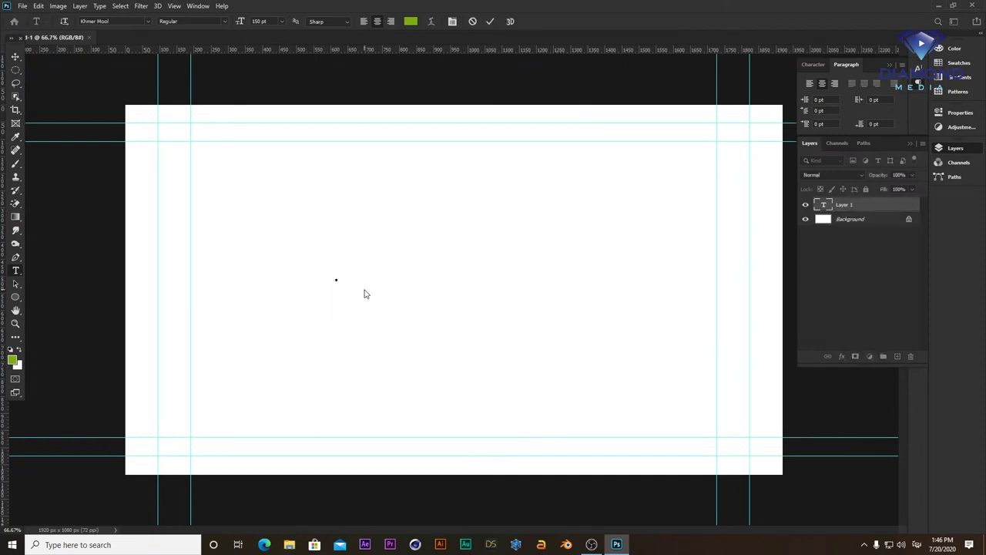
type("ត្ករះ")
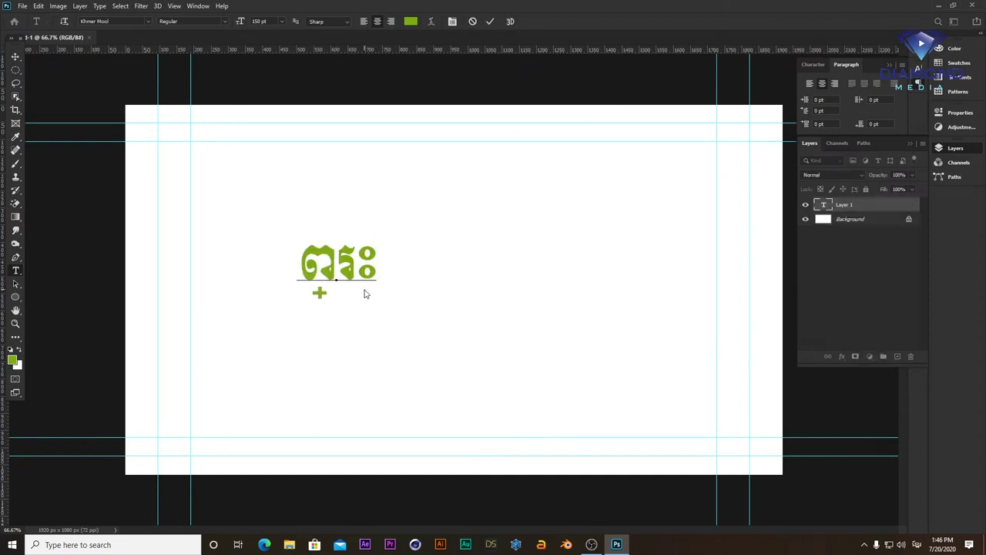
type("រាជា")
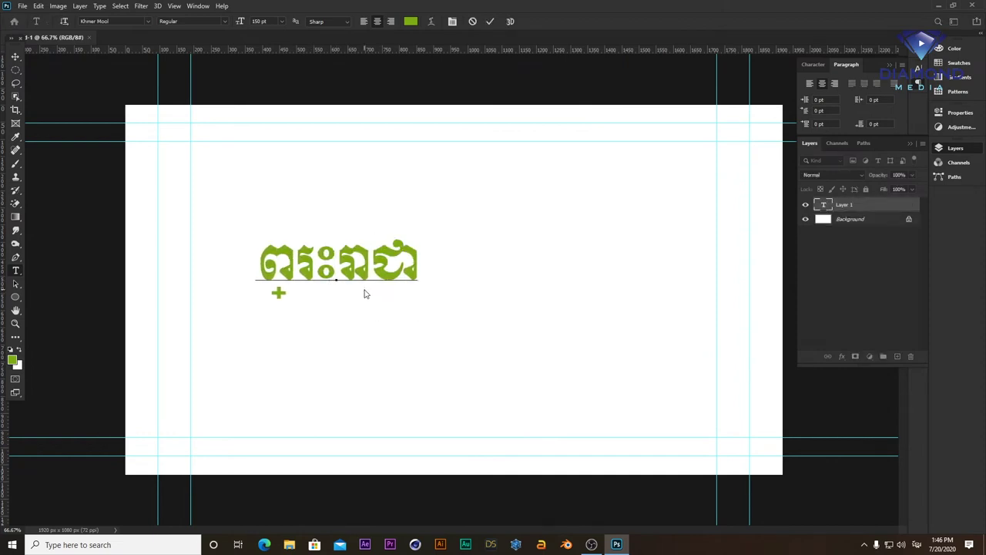
type("កម្ពុ")
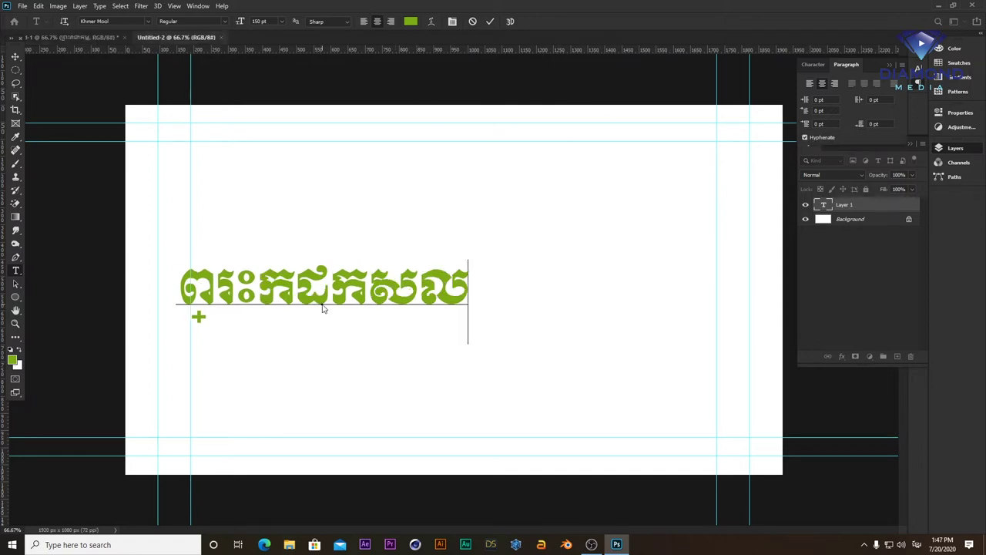
key("ctrl+Return")
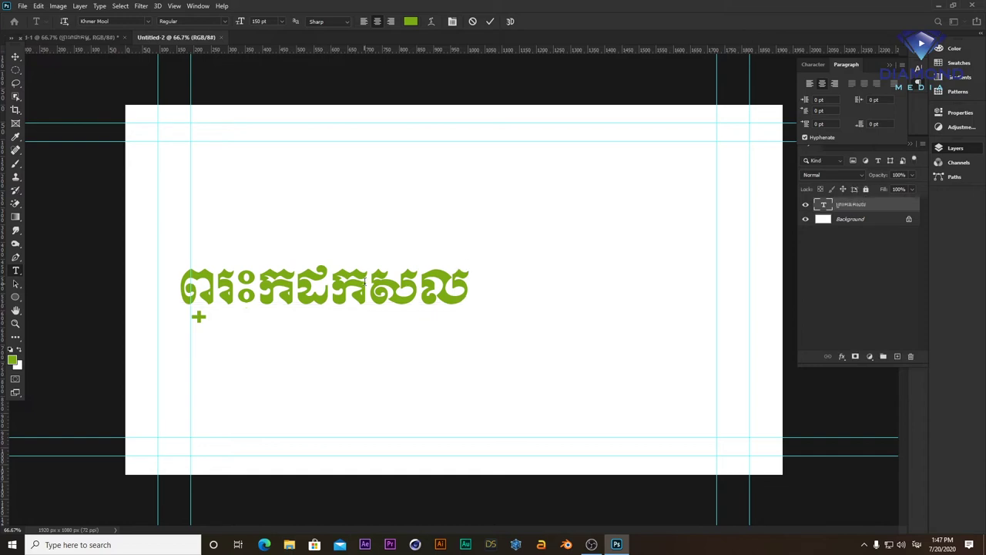
Step: Choose World-Ready Layout as the text engine in Type preferences and confirm with OK
left_click(38, 6)
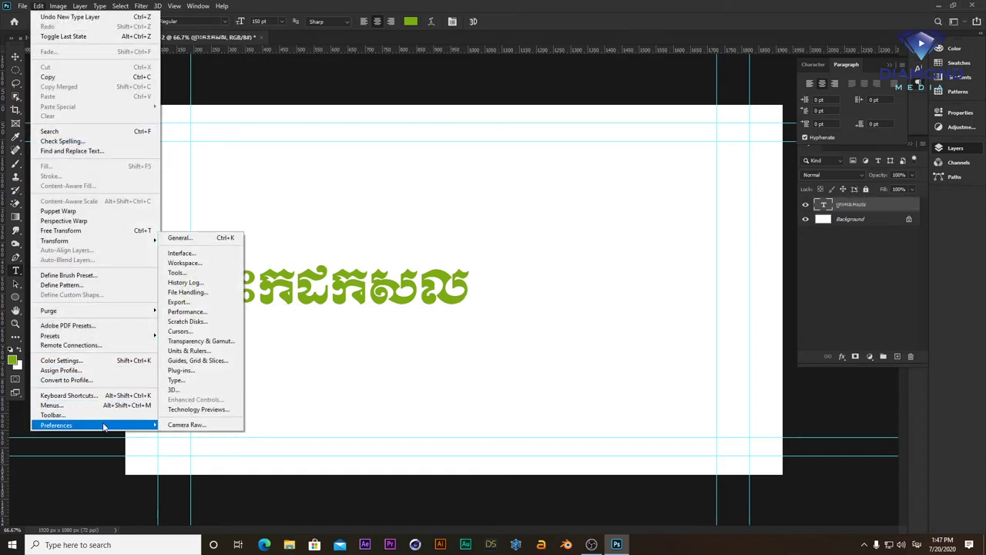
left_click(194, 381)
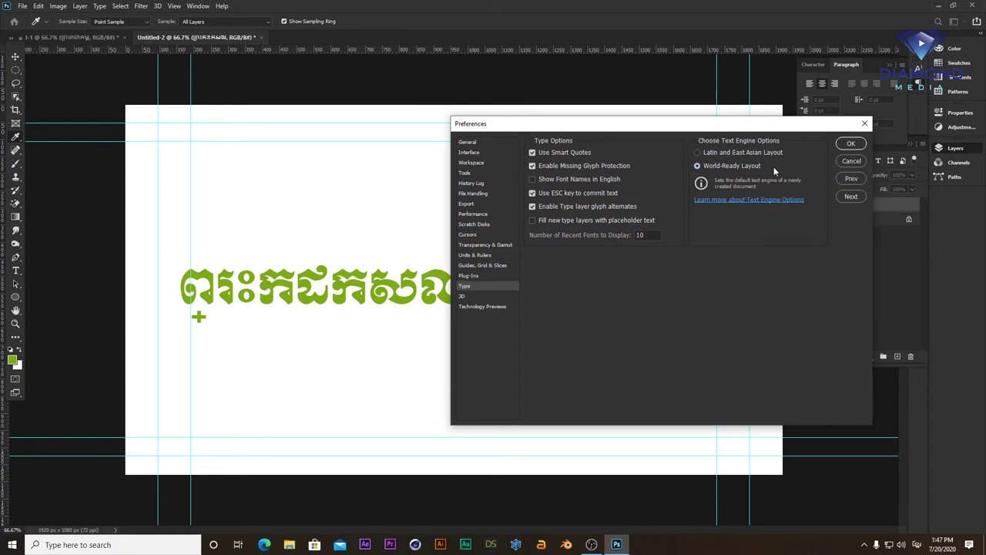
left_click(850, 144)
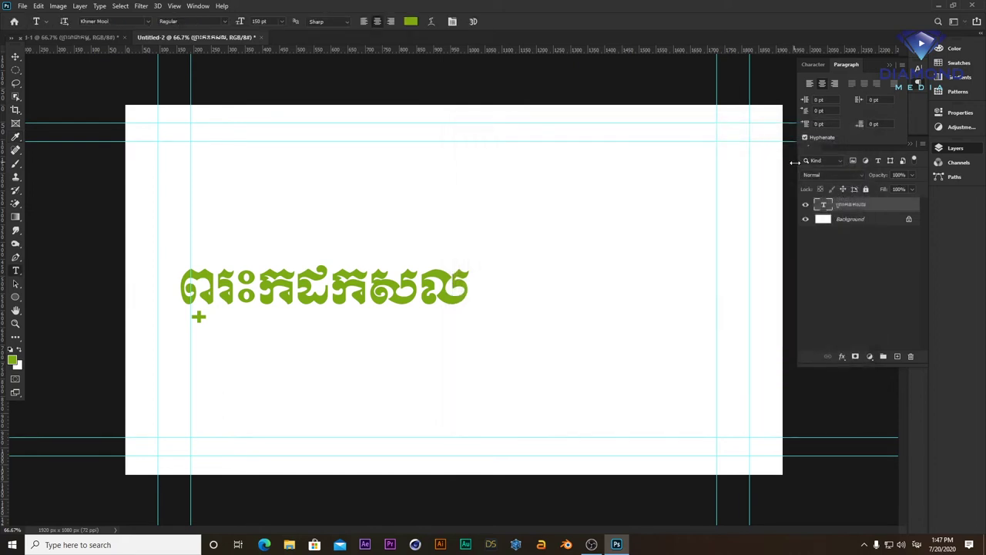
Step: Create a 1920×1080 document, add green Khmer text ព្រះរាជាណាចក្រកម្ពុជា, and center it
left_click(23, 6)
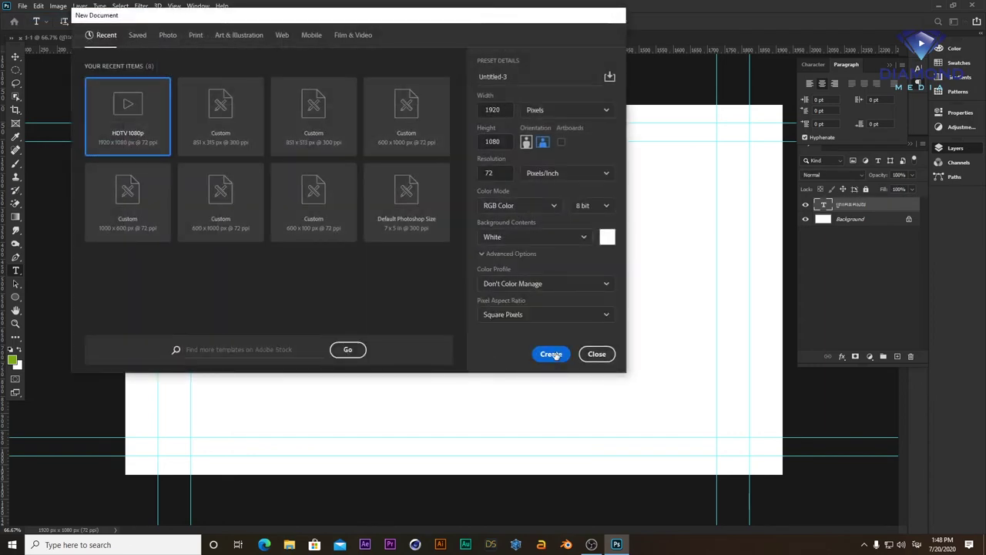
left_click(552, 355)
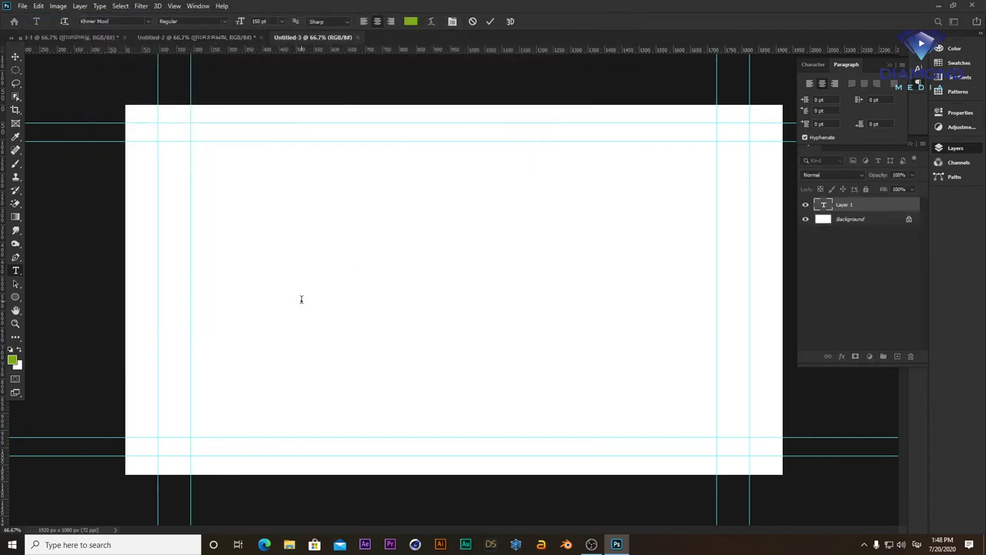
type("ព្រះរាជាណាក")
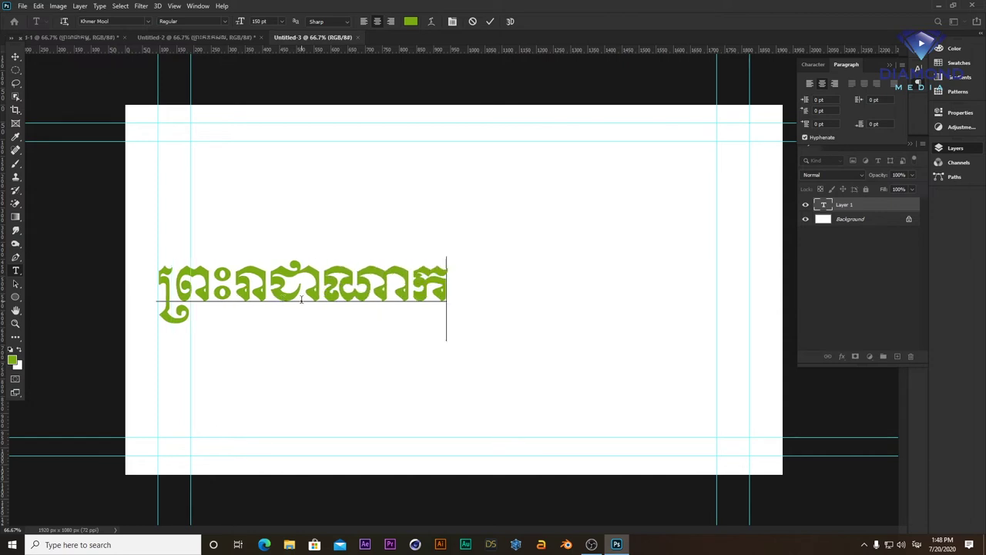
key("BackSpace")
type("ចក")
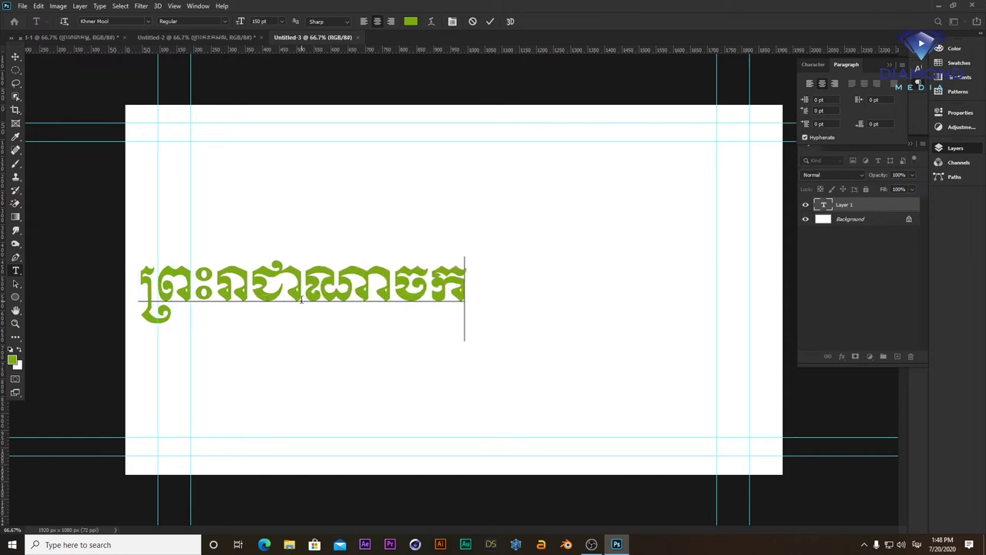
type("្រកម្ពុជា")
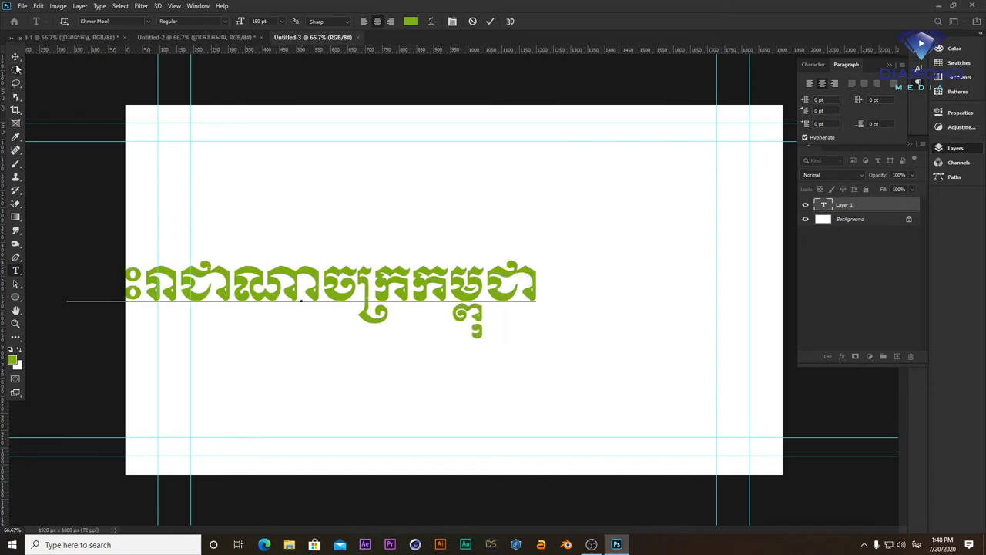
left_click(15, 57)
left_click_drag(359, 272, 498, 261)
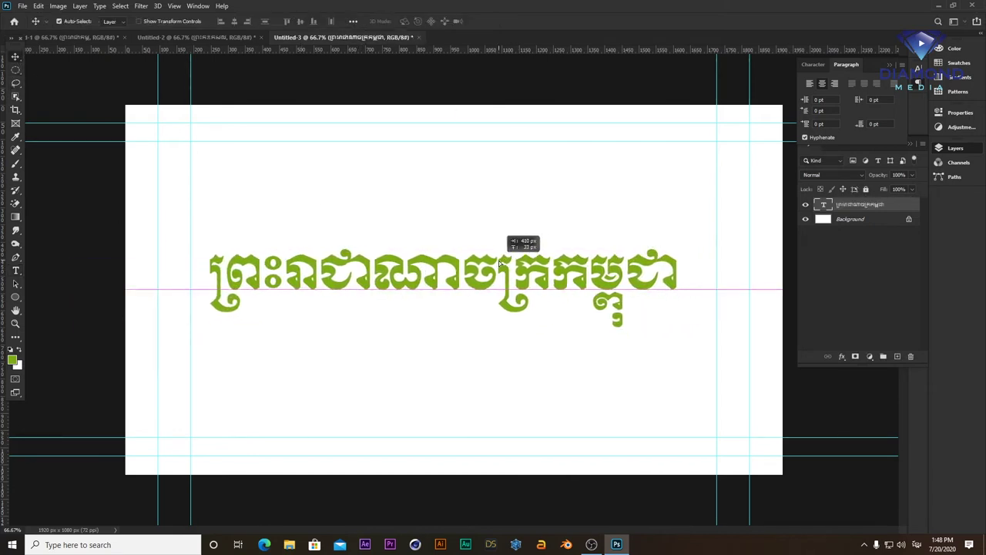
Step: Create another blank 1920×1080 document, Untitled-4
left_click(38, 5)
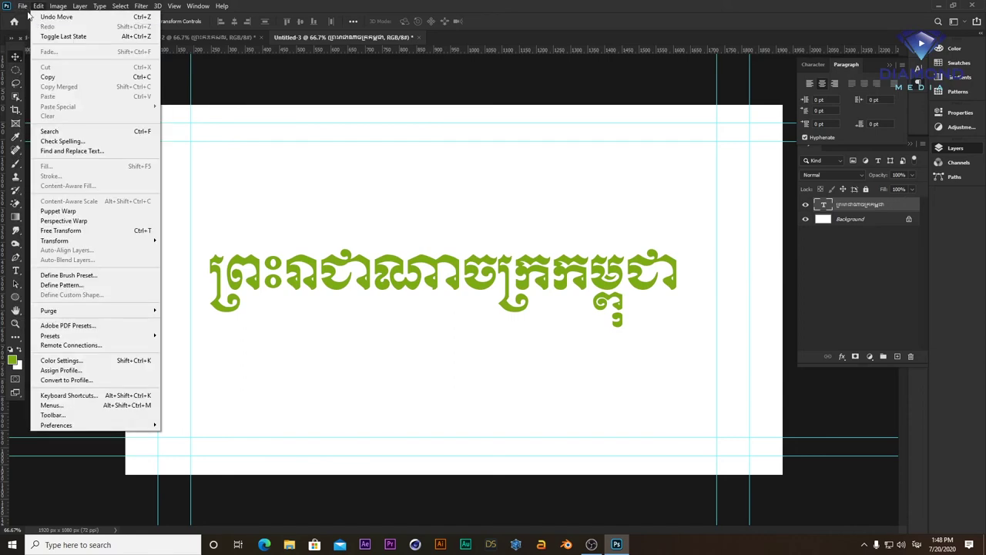
left_click(483, 187)
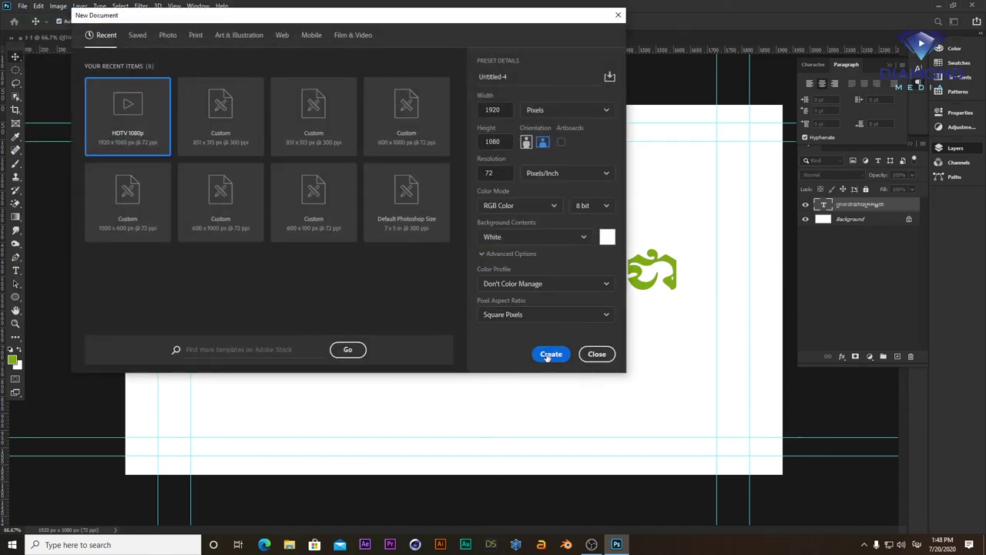
left_click(547, 354)
Step: Type and commit the Khmer line ព្រះនជាណា ចក្រកមពុជា, then shift it right to be fully visible
left_click(15, 270)
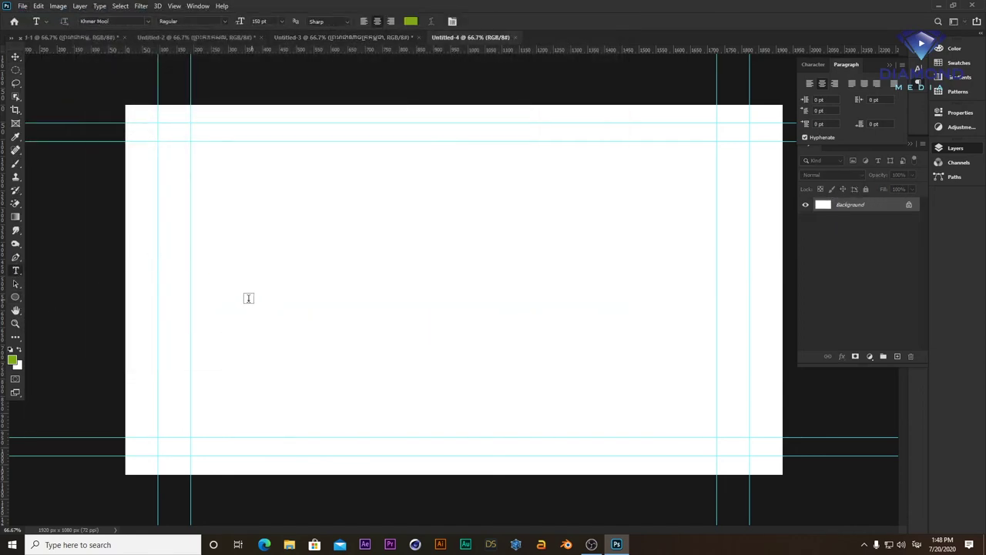
left_click(247, 299)
type("ព្រះ")
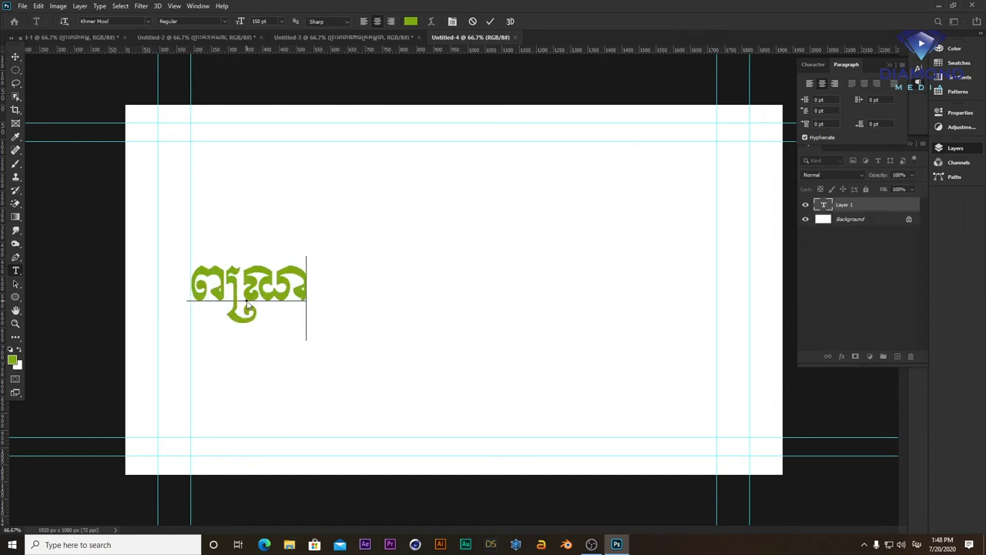
key("BackSpace")
key("BackSpace")
key("BackSpace")
type("ព្រះ")
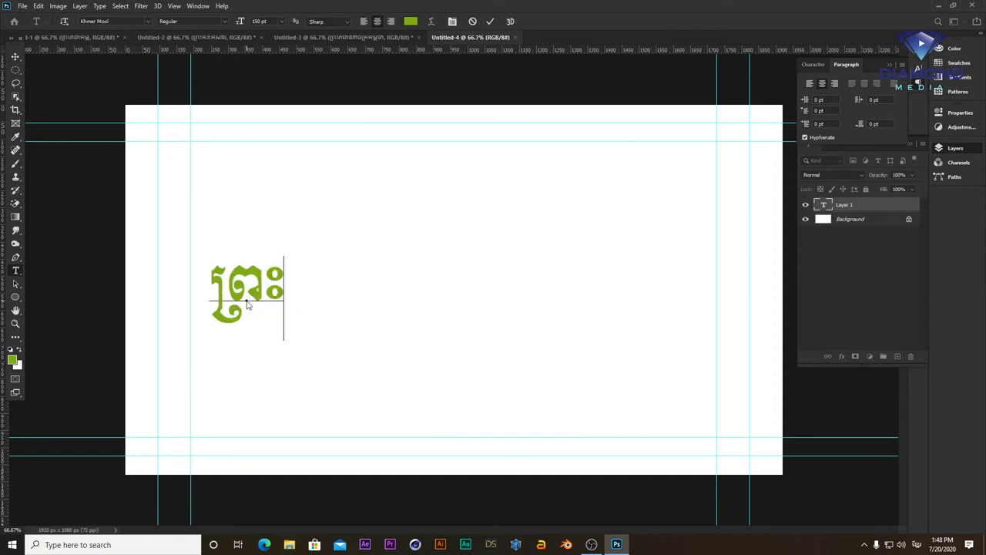
type("នជាណា")
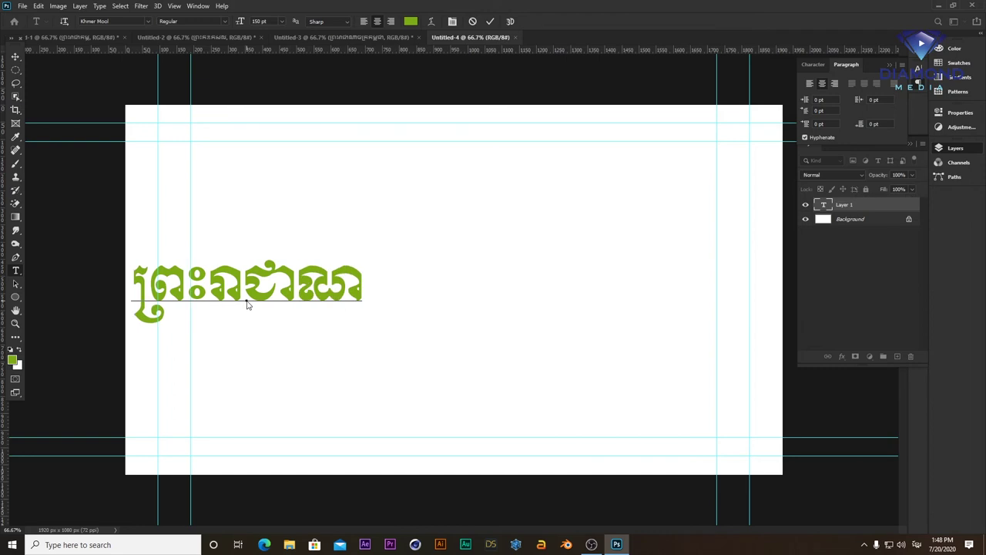
type(" ចក្រកម្ពុជា")
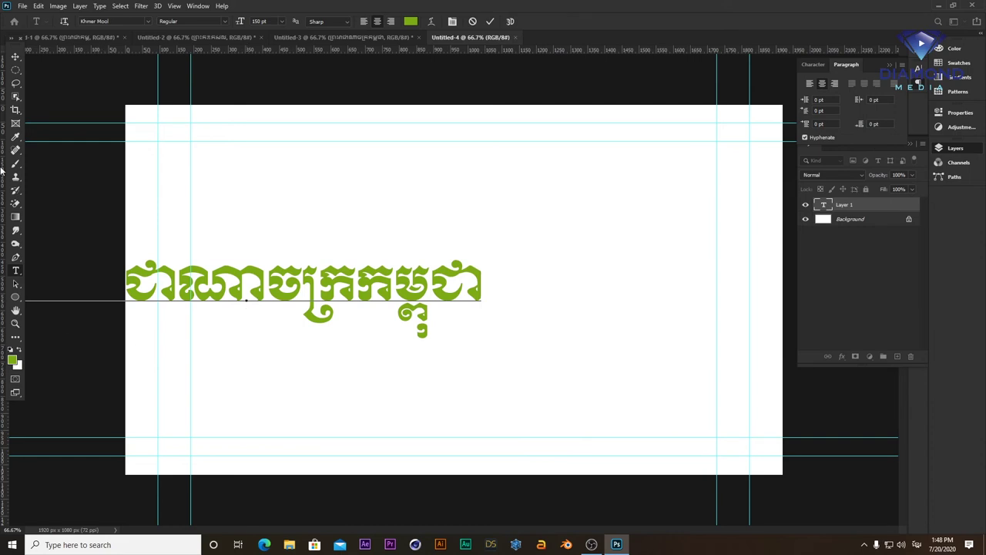
left_click(15, 58)
left_click_drag(324, 286, 461, 289)
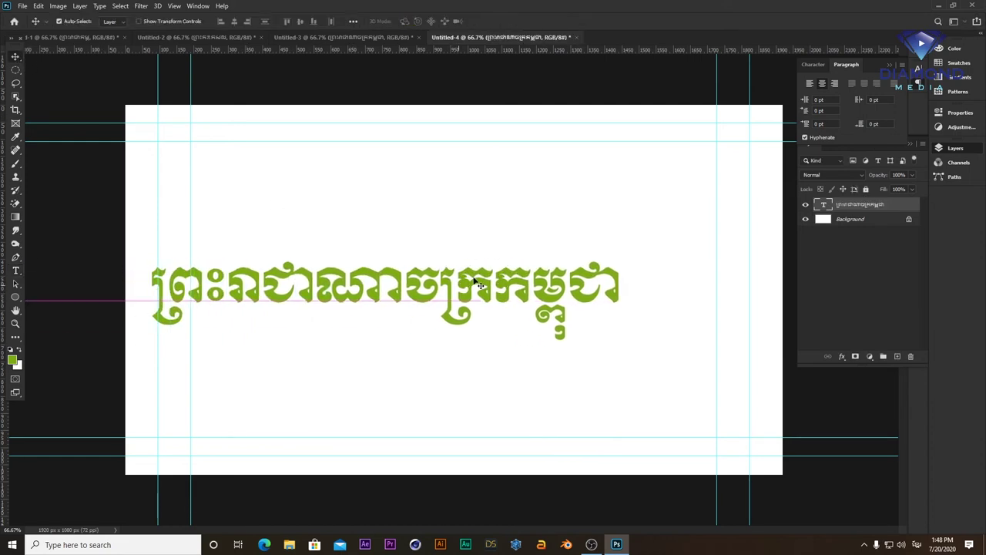
Step: Quit Photoshop, declining to save any of the open documents
left_click(973, 6)
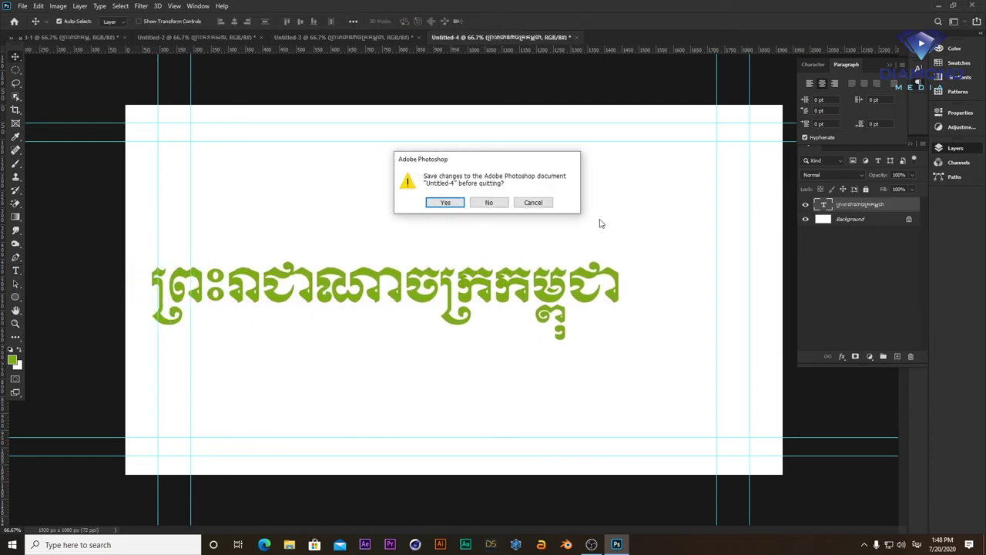
left_click(489, 202)
left_click(489, 202)
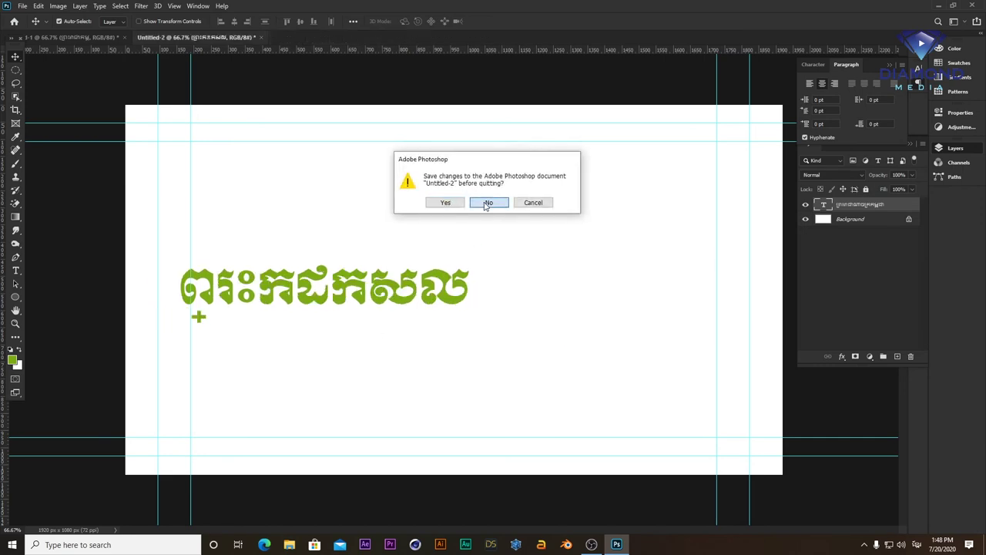
left_click(489, 201)
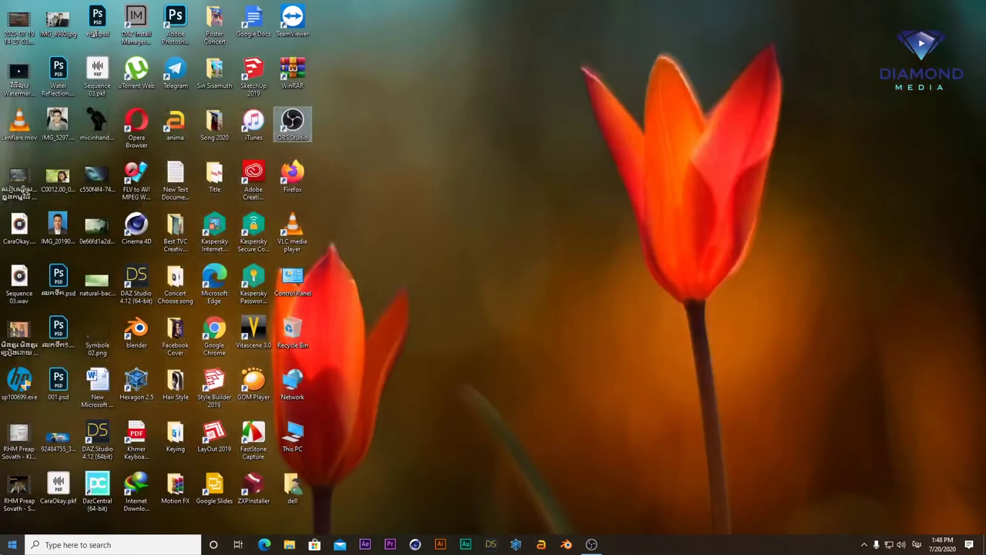
Step: Relaunch Photoshop 2020 and bring up the new-document settings for 1920×1080 px, 72 ppi
left_click(13, 543)
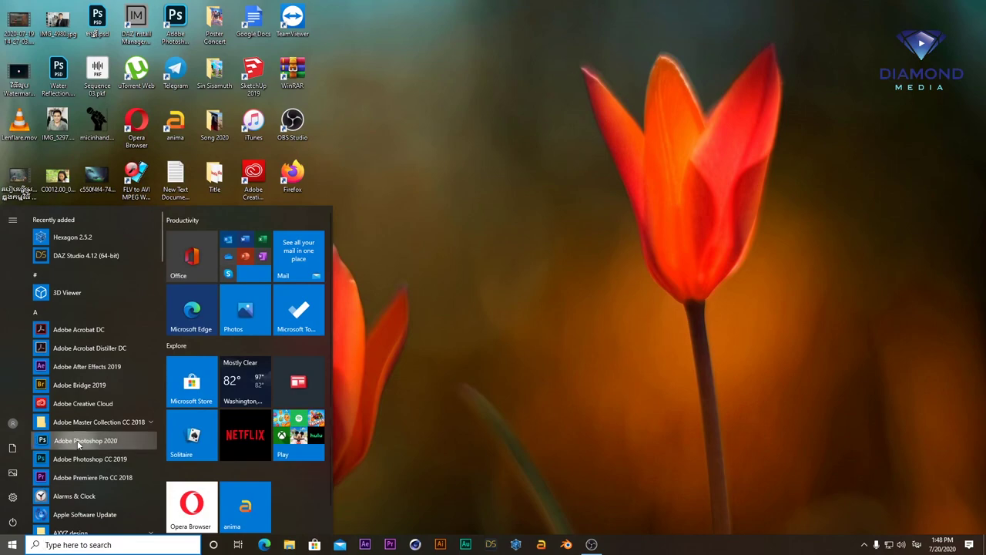
left_click(69, 440)
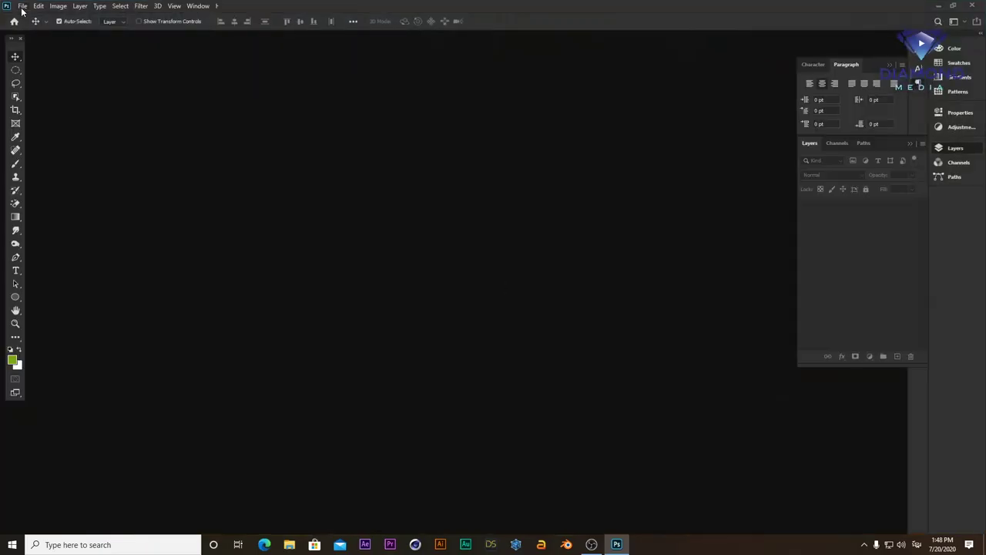
left_click(23, 7)
left_click(39, 21)
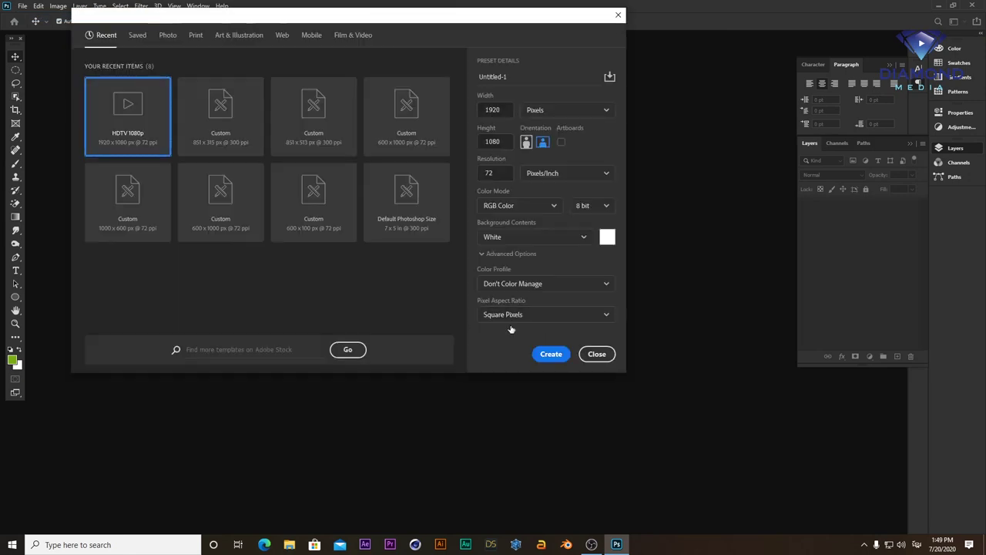
Step: Create the 1920×1080 document and type the Khmer line ព្រះរាជាណាចក្រកម្ពុជា on it
left_click(546, 354)
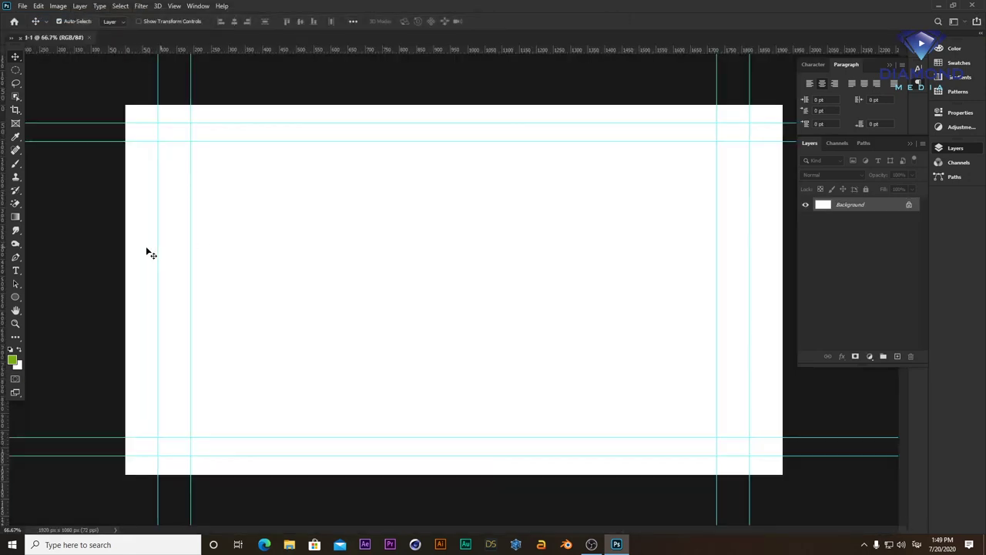
left_click(16, 271)
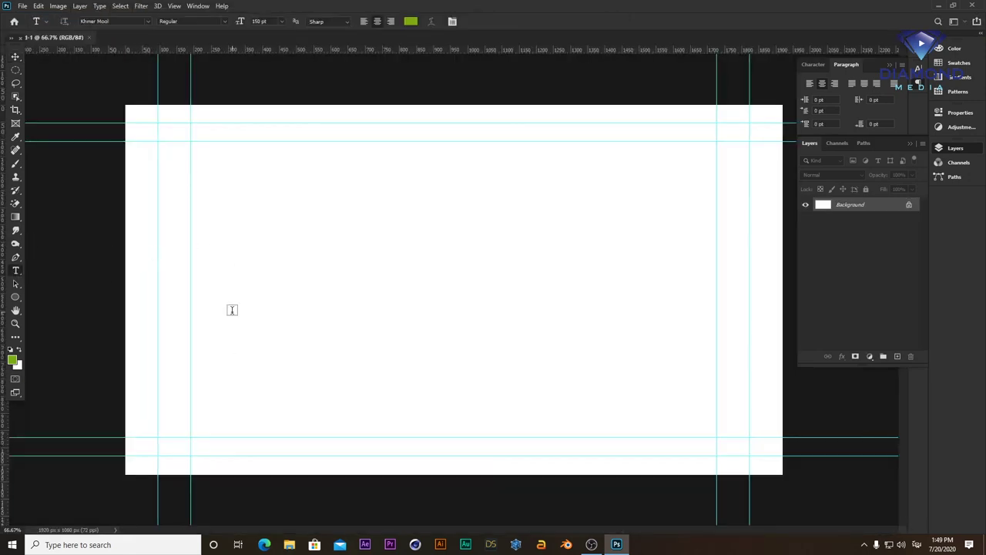
left_click(231, 314)
type("ព្រ")
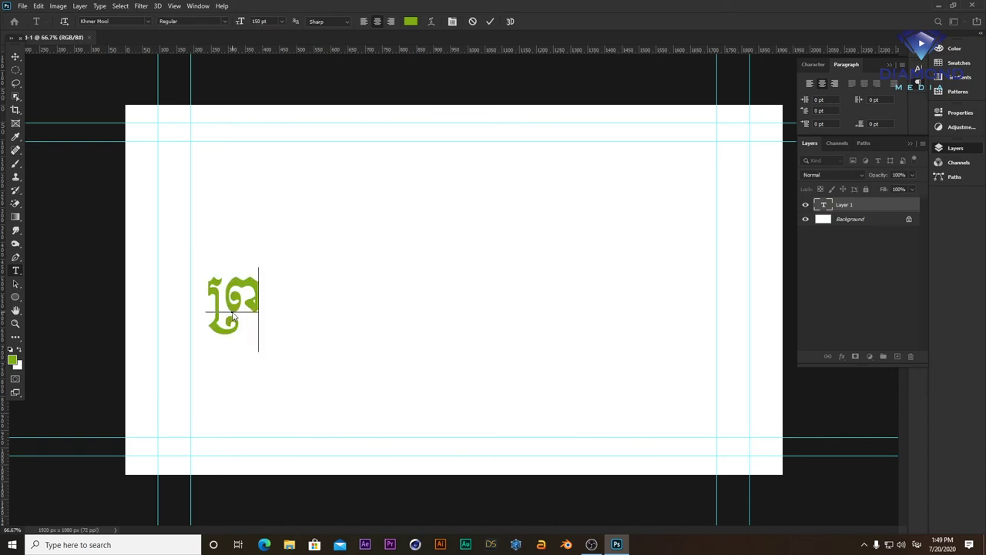
type("ះរាជា")
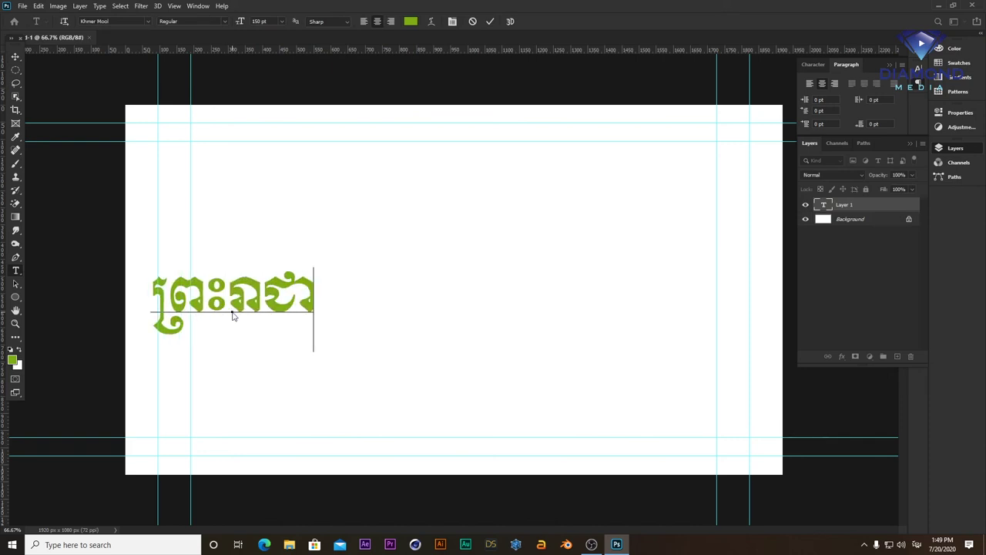
type("ណាចក្រ")
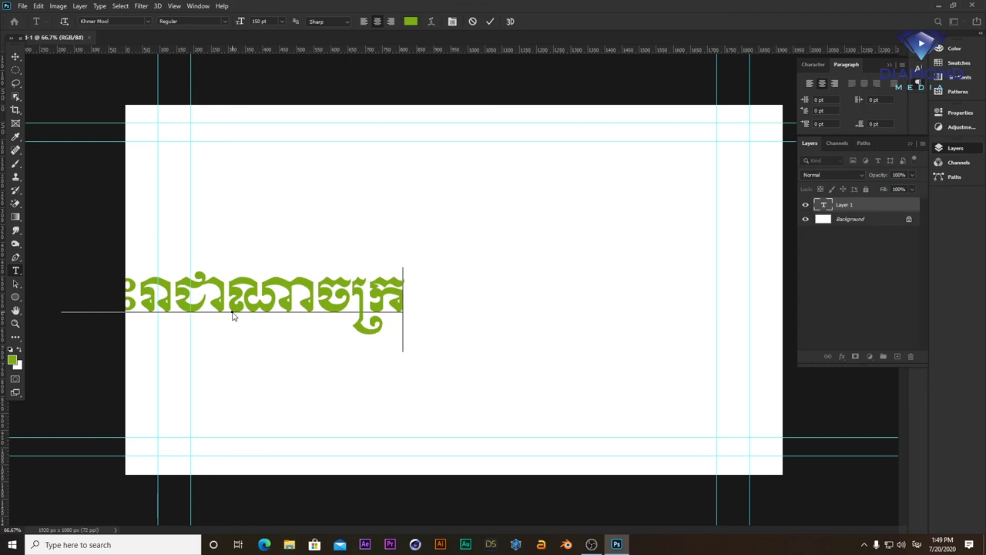
type("កម្ពុជា")
Step: Commit the Khmer text and position it near the canvas centre
left_click(15, 57)
left_click_drag(304, 288, 497, 269)
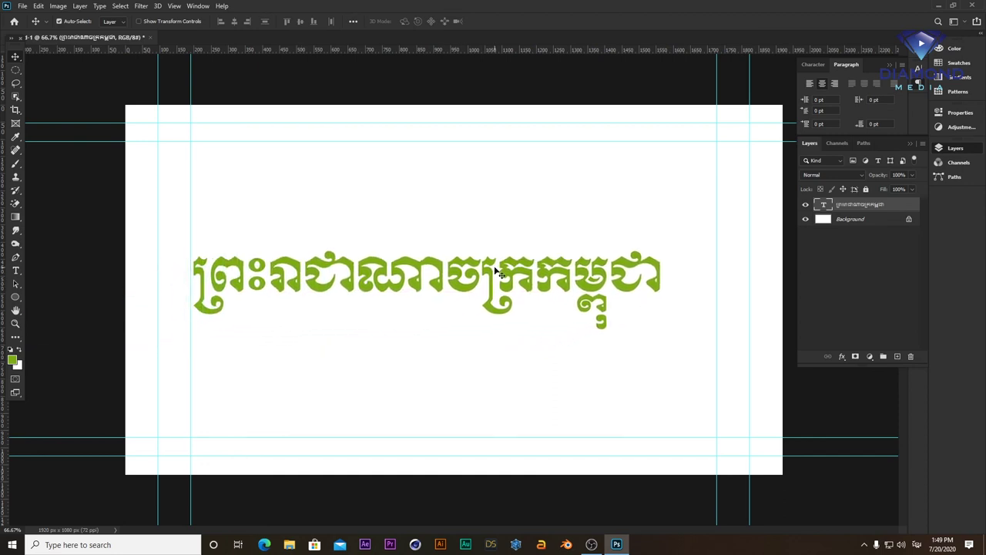
left_click_drag(494, 267, 466, 250)
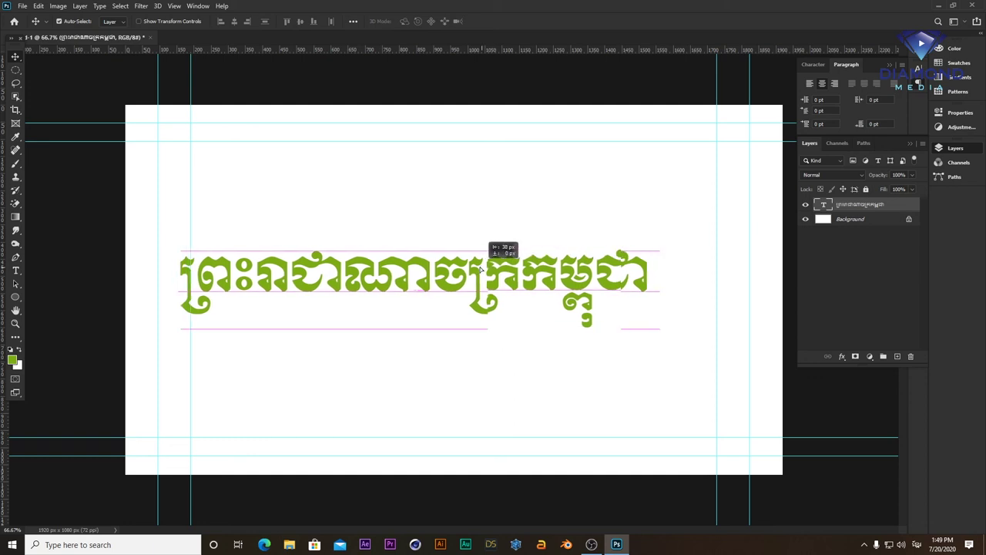